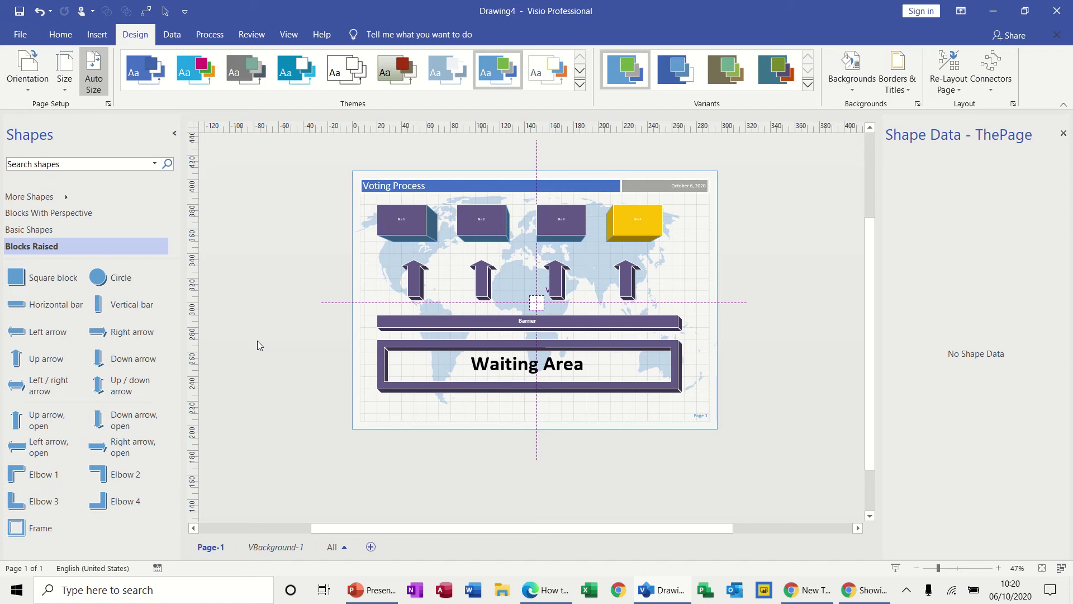
# Inspect the shape data of the four bin blocks, their up arrows and the Barrier bar
pyautogui.click(417, 226)
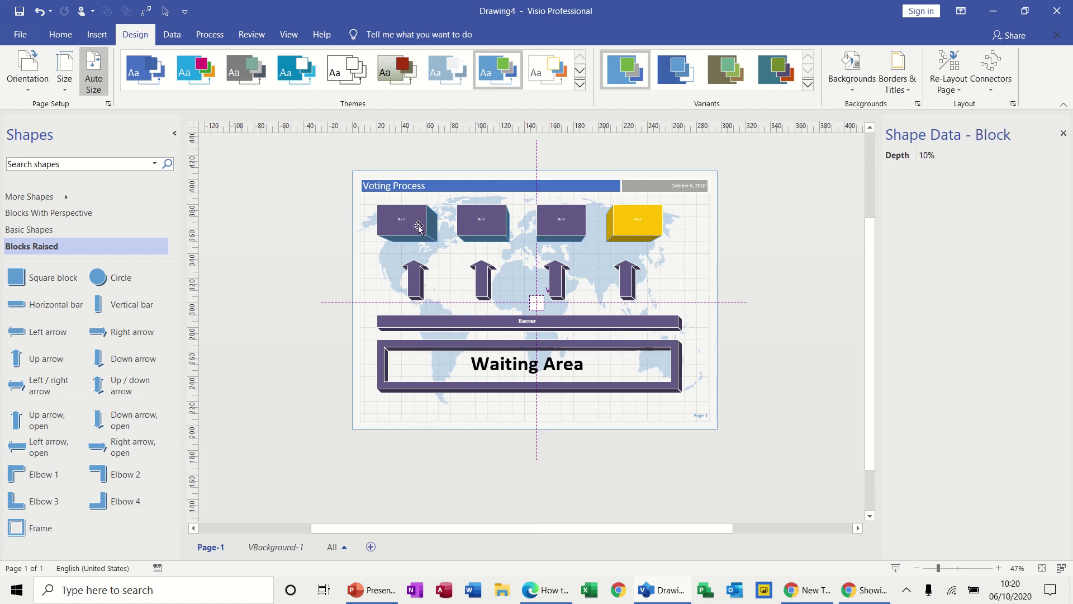
pyautogui.click(501, 224)
pyautogui.click(542, 224)
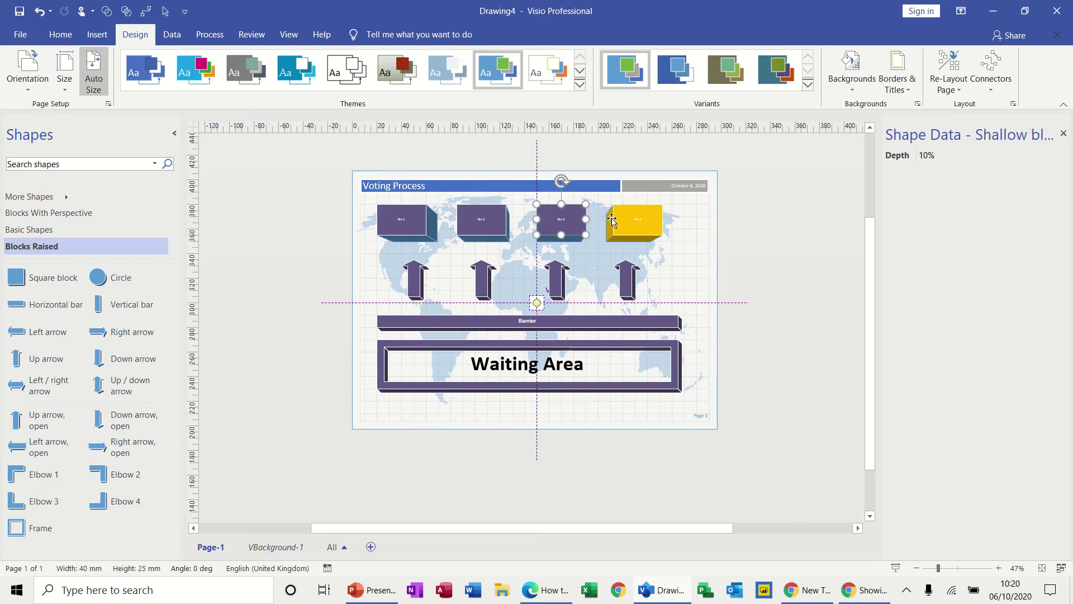
pyautogui.click(618, 224)
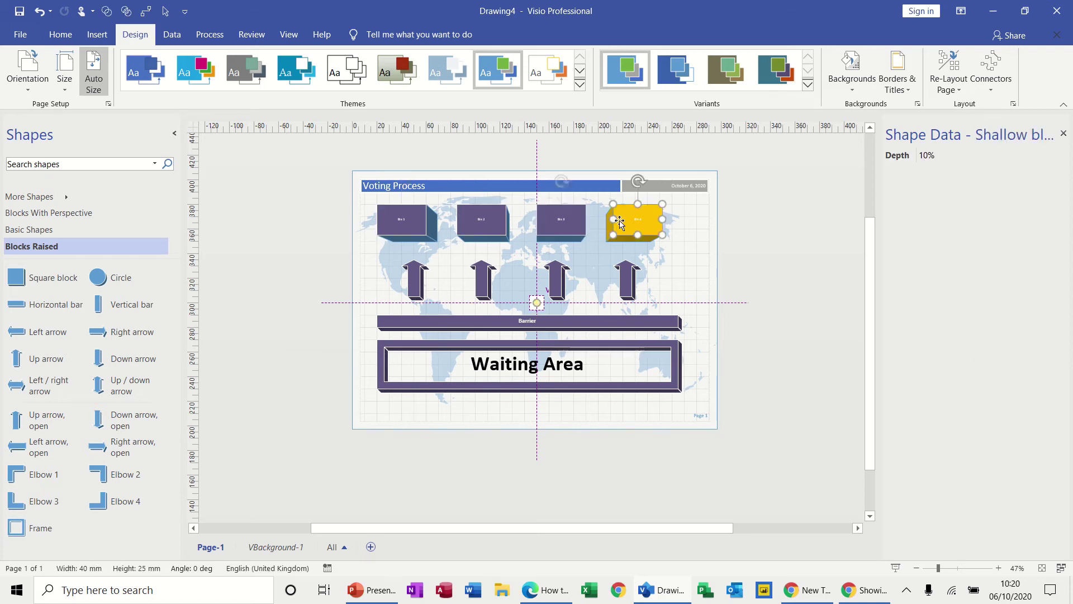
pyautogui.click(623, 274)
pyautogui.click(554, 282)
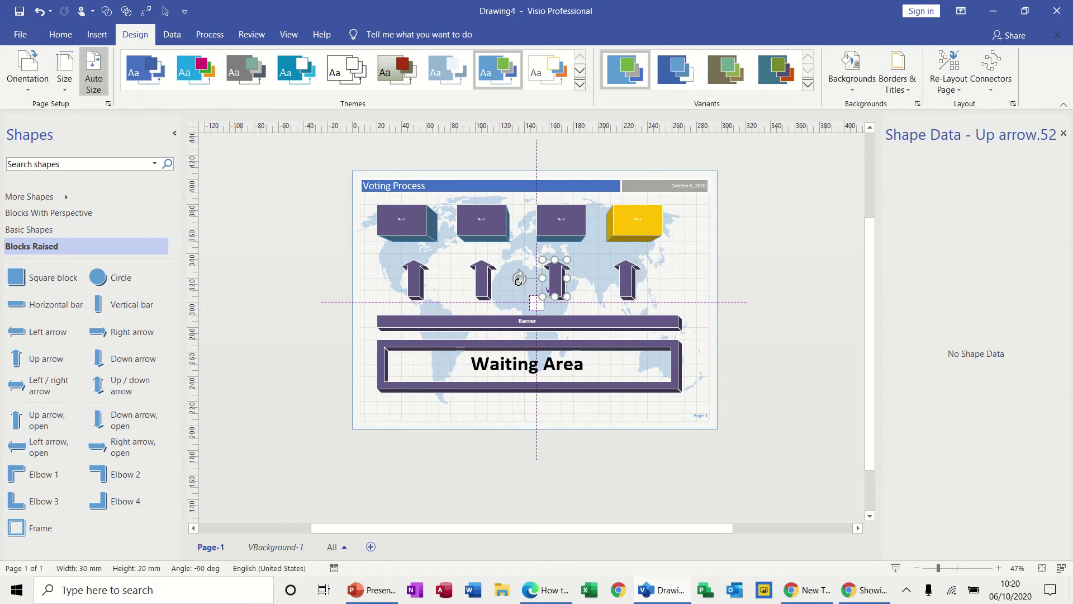
pyautogui.click(488, 283)
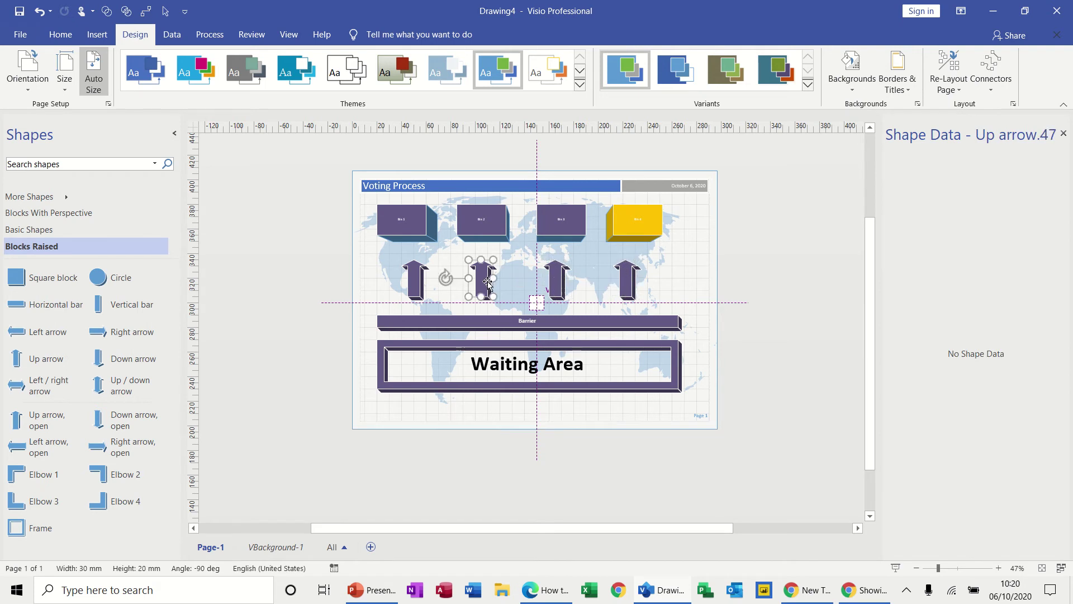
pyautogui.click(418, 281)
pyautogui.click(438, 322)
pyautogui.press('Escape')
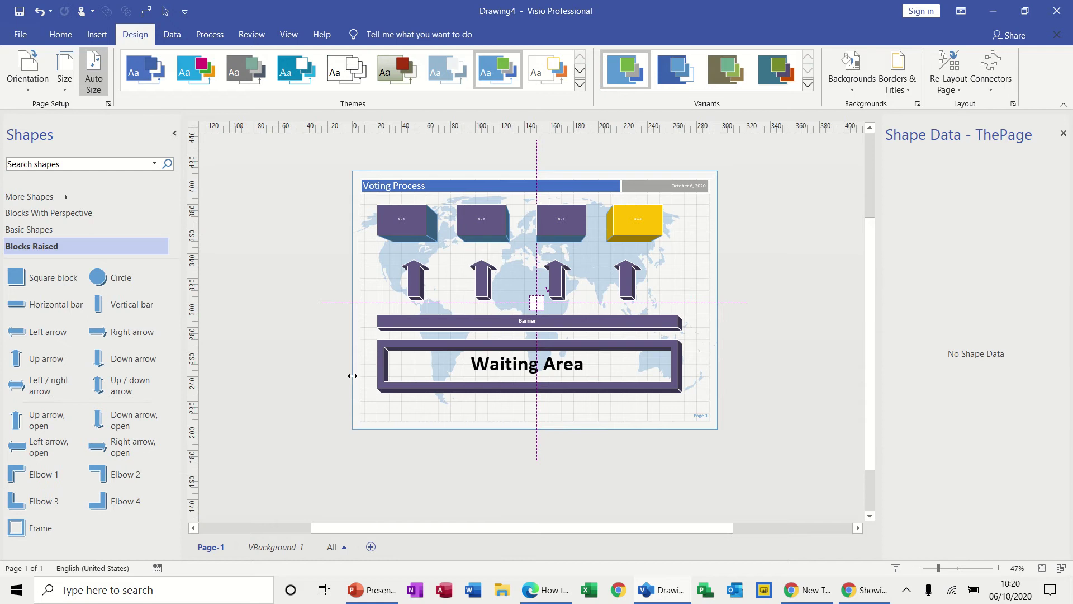
# Discard the Voting Process drawing and start a landscape Block Diagram With Perspective drawing from Education templates
pyautogui.hotkey('ctrl', 'w')
pyautogui.press('n')
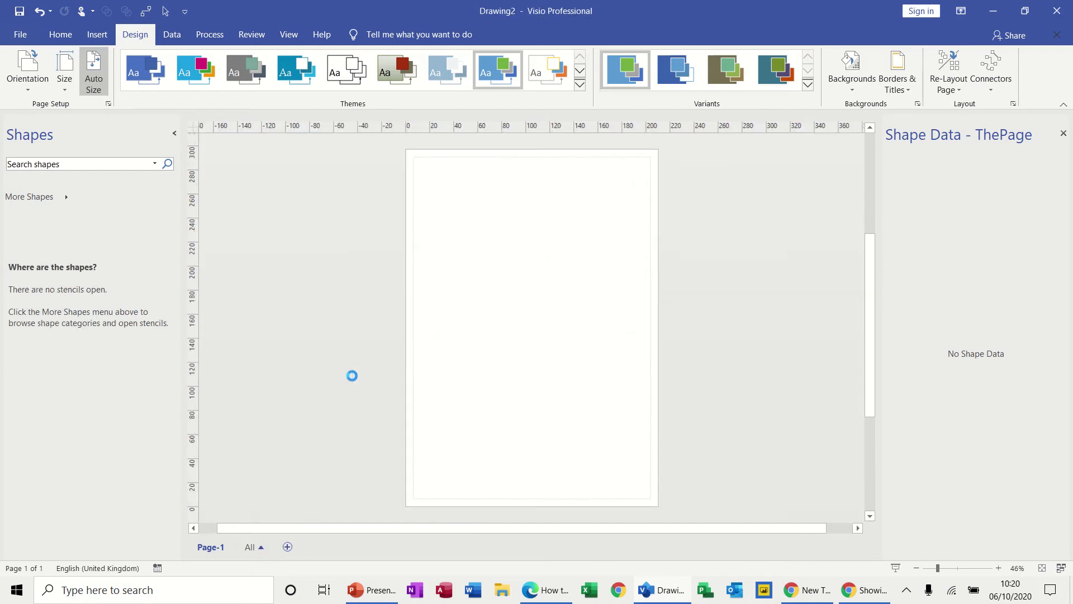
pyautogui.click(20, 34)
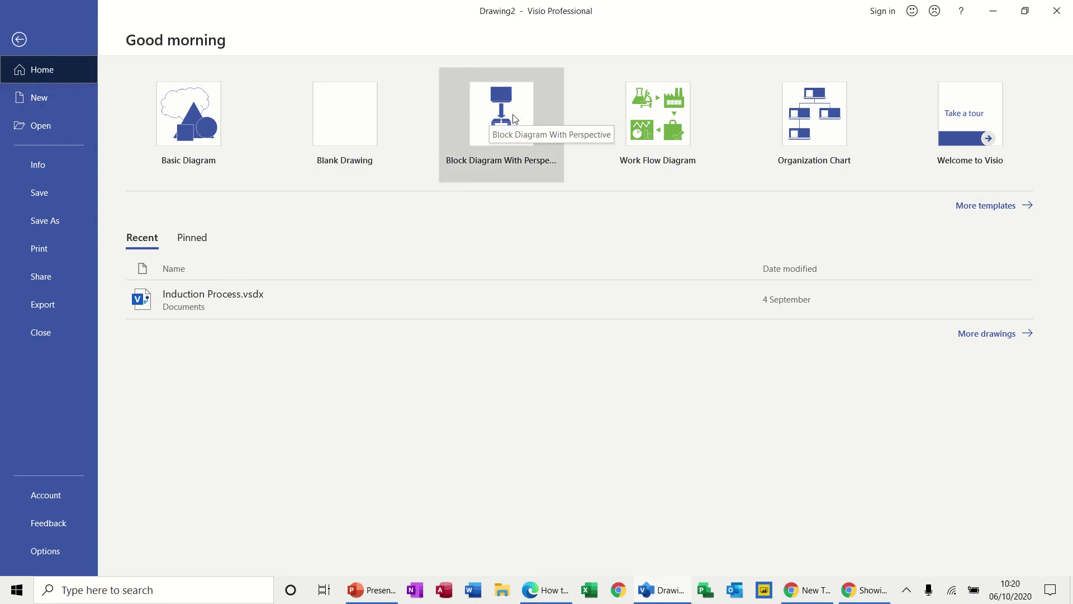
pyautogui.click(49, 104)
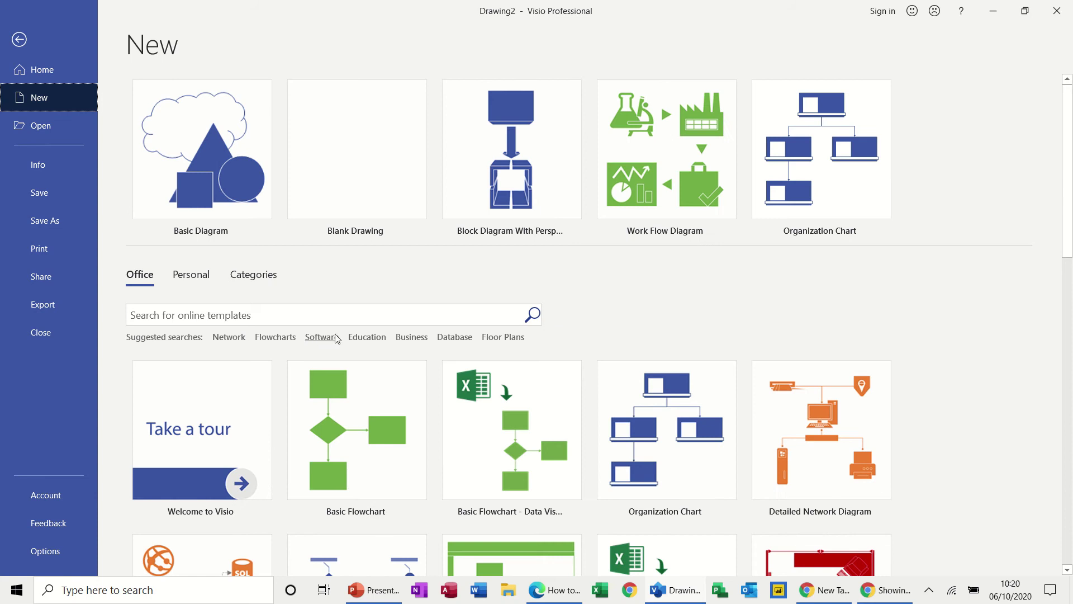
pyautogui.click(358, 337)
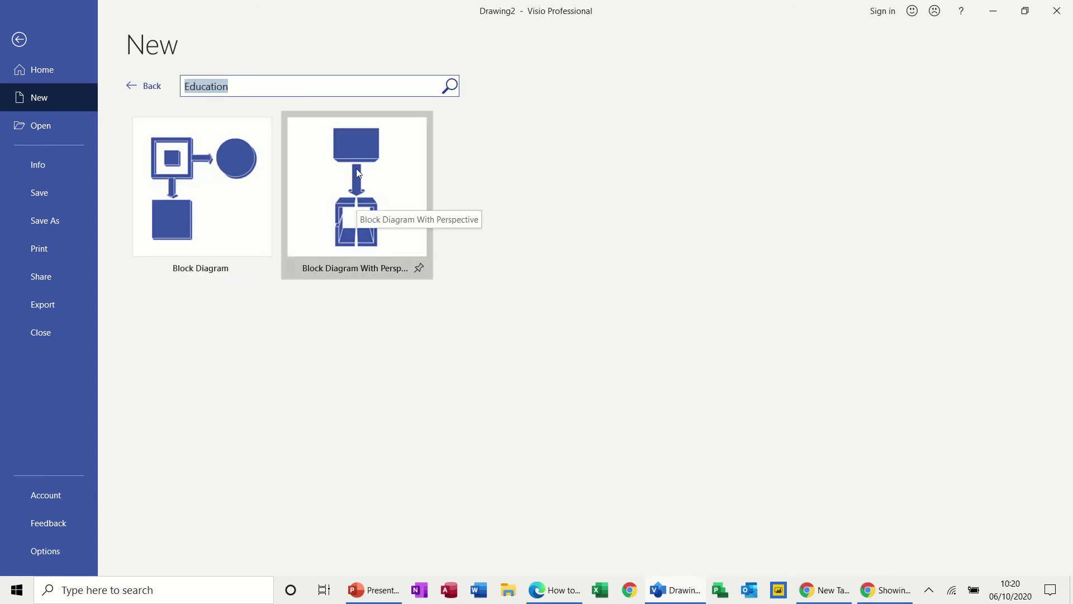
pyautogui.click(358, 172)
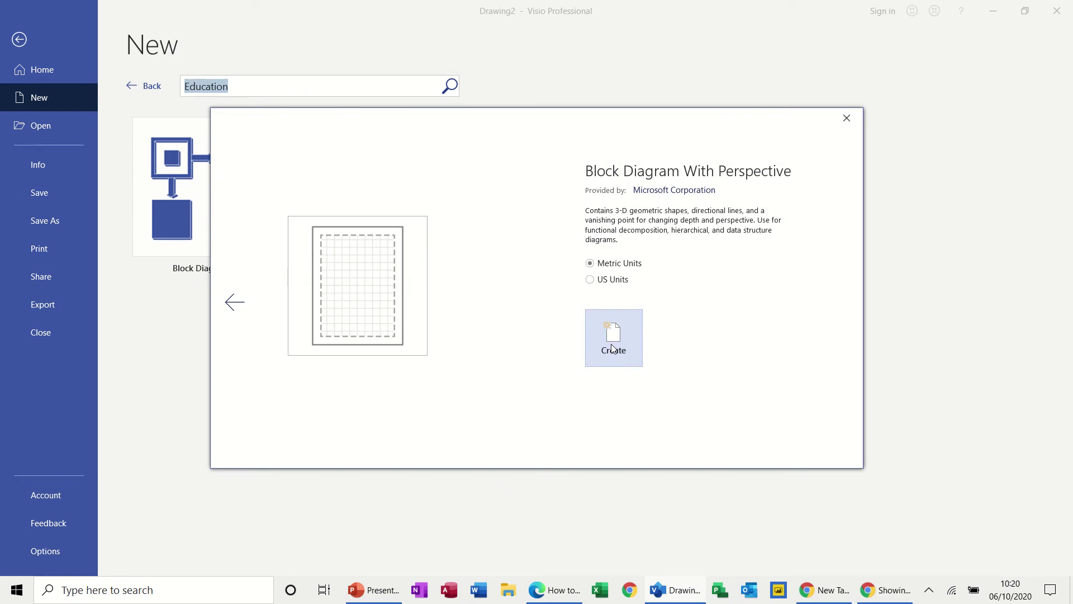
pyautogui.click(612, 349)
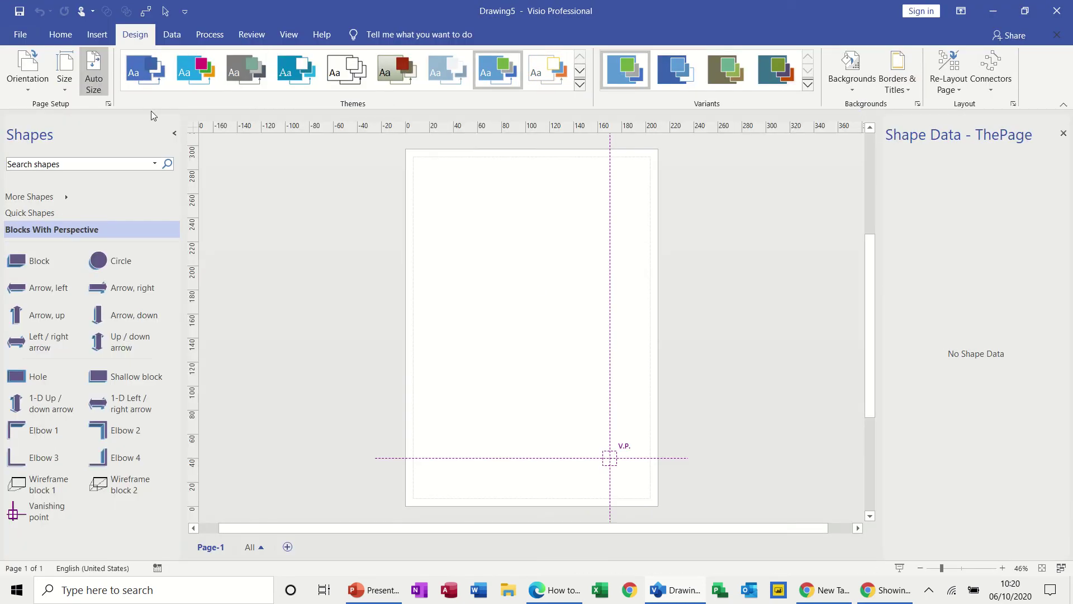
pyautogui.click(27, 81)
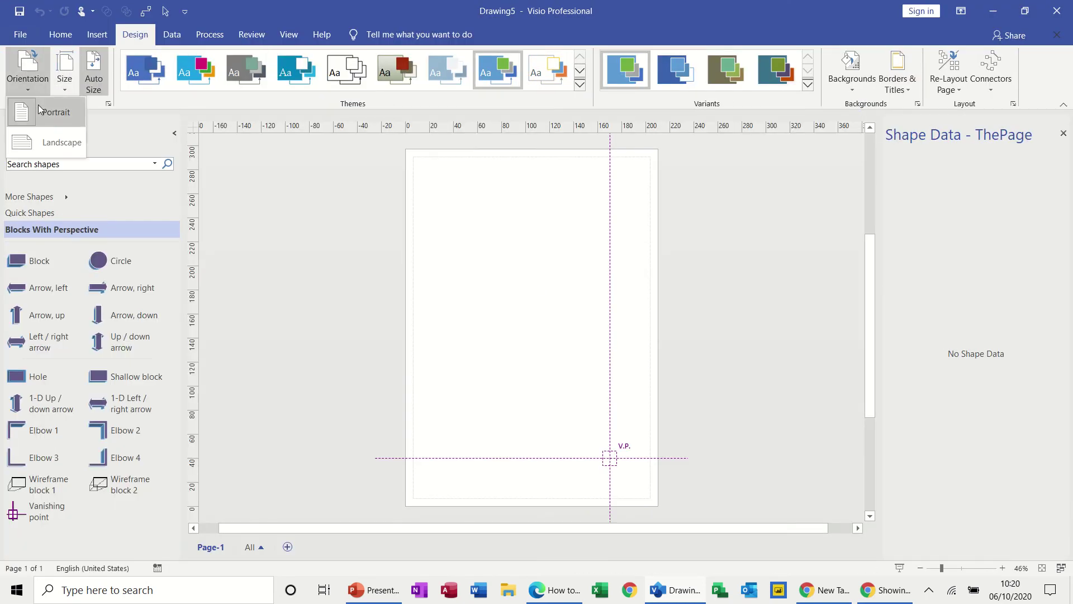
pyautogui.click(47, 141)
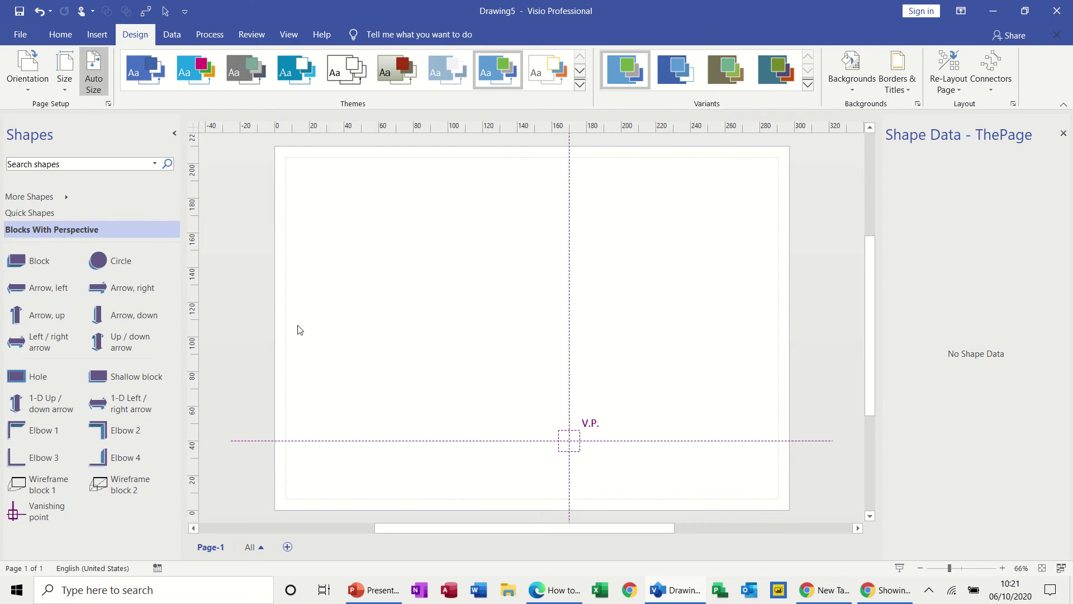
# Place a Block shape near the page's top-left and drag the V.P. marker to its lower left
pyautogui.moveTo(23, 262); pyautogui.dragTo(463, 217)
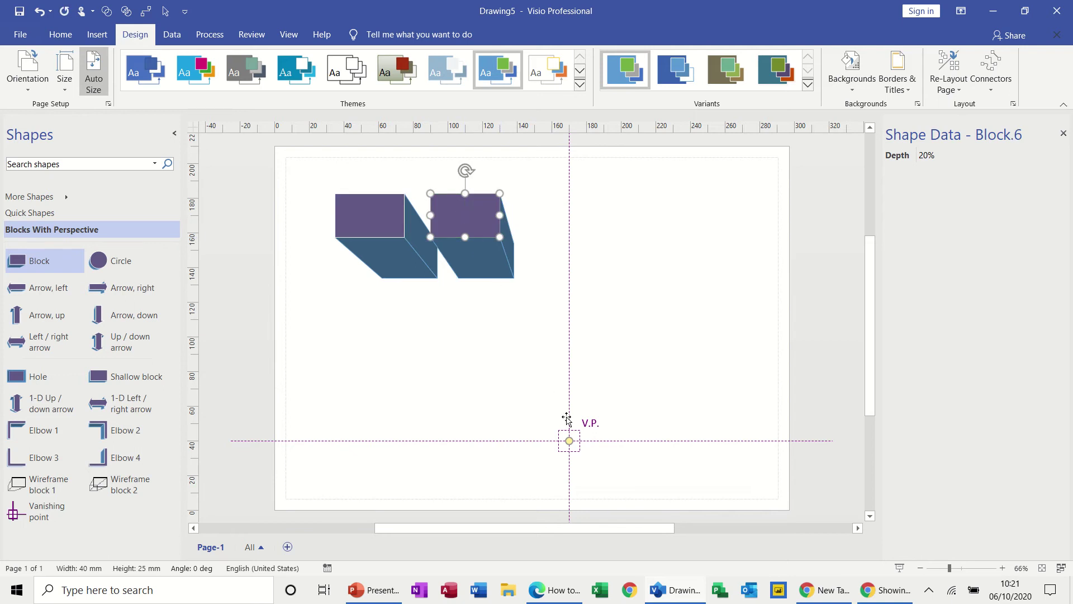
pyautogui.moveTo(570, 441)
pyautogui.mouseDown()
pyautogui.moveTo(568, 420)
pyautogui.moveTo(569, 441)
pyautogui.mouseUp()
pyautogui.click(509, 381)
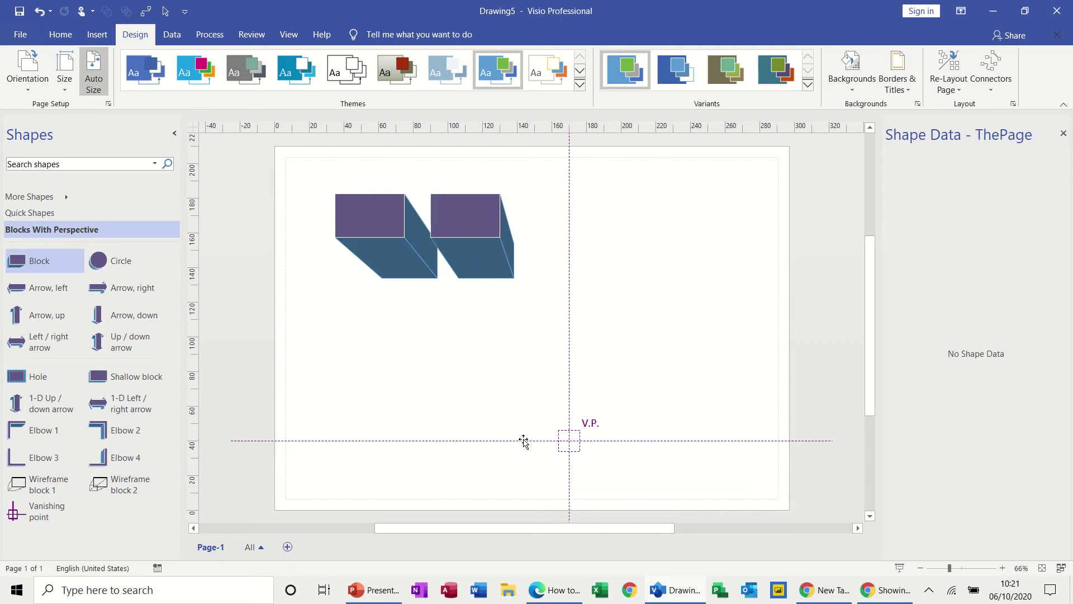
pyautogui.moveTo(522, 439)
pyautogui.mouseDown()
pyautogui.moveTo(523, 375)
pyautogui.moveTo(324, 370)
pyautogui.moveTo(276, 379)
pyautogui.mouseUp()
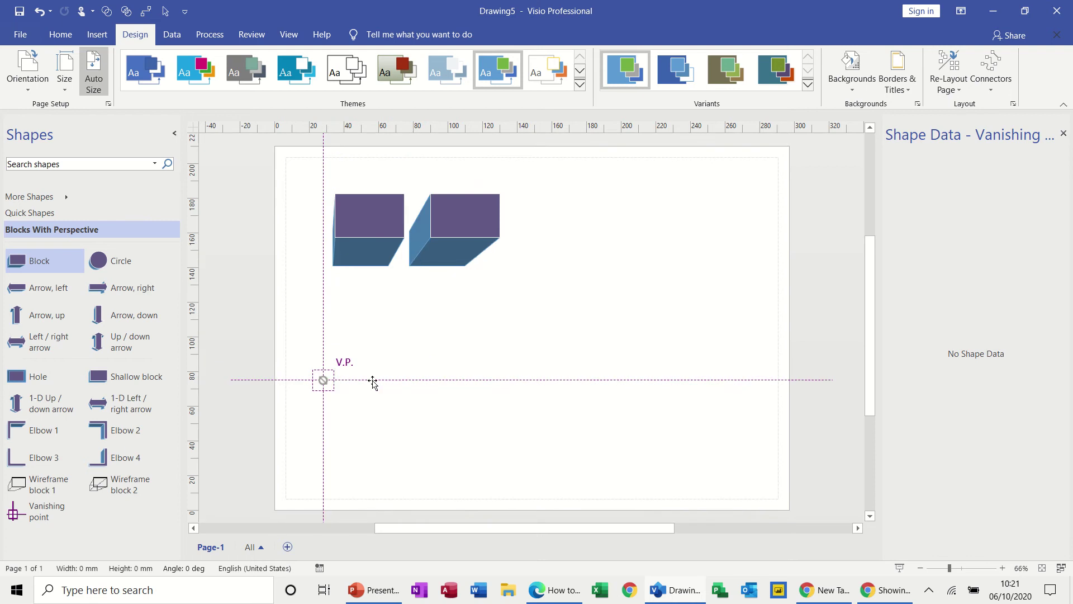
pyautogui.click(465, 232)
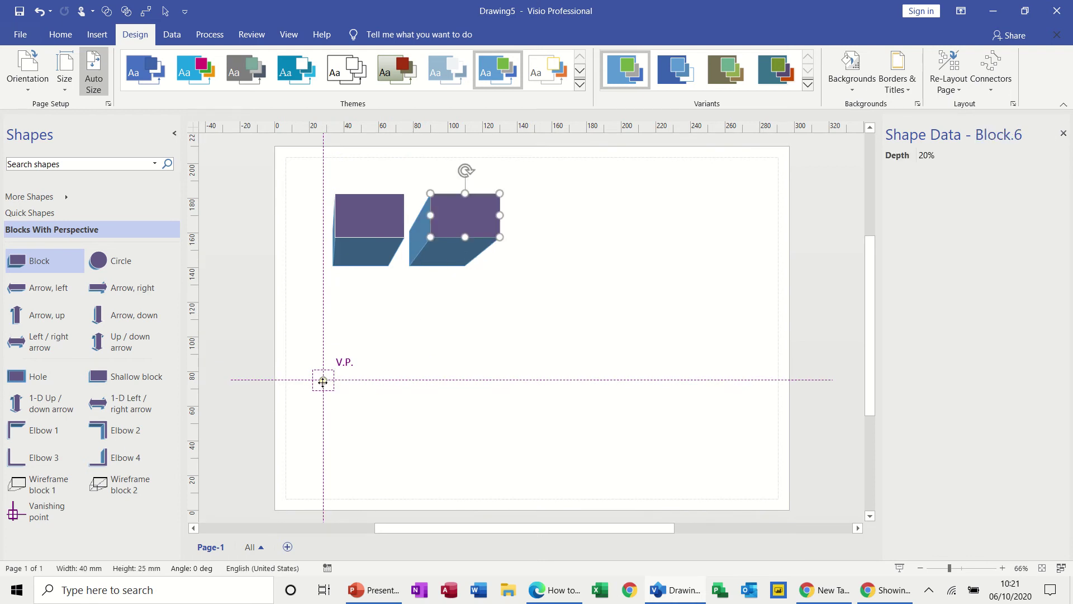
pyautogui.moveTo(323, 381)
pyautogui.mouseDown()
pyautogui.moveTo(453, 327)
pyautogui.moveTo(536, 230)
pyautogui.moveTo(525, 170)
pyautogui.moveTo(448, 163)
pyautogui.moveTo(379, 192)
pyautogui.moveTo(439, 290)
pyautogui.moveTo(537, 338)
pyautogui.moveTo(623, 337)
pyautogui.moveTo(630, 354)
pyautogui.moveTo(594, 348)
pyautogui.moveTo(323, 380)
pyautogui.mouseUp()
# Change the right-hand block's Depth from 20% to 10% in its Shape Data
pyautogui.click(383, 217)
pyautogui.click(483, 222)
pyautogui.rightClick(482, 216)
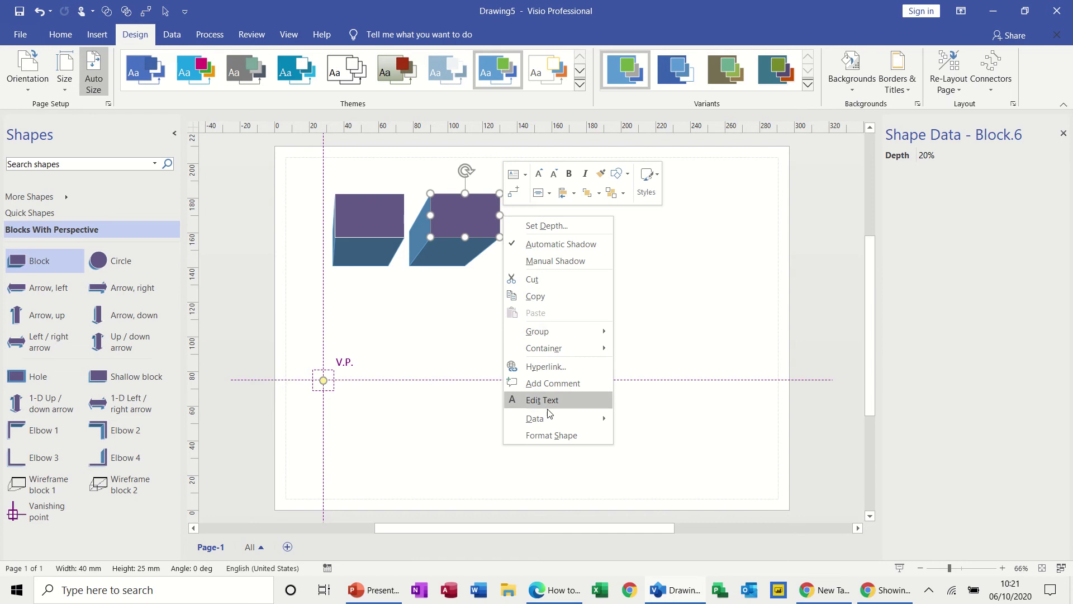
pyautogui.moveTo(549, 418)
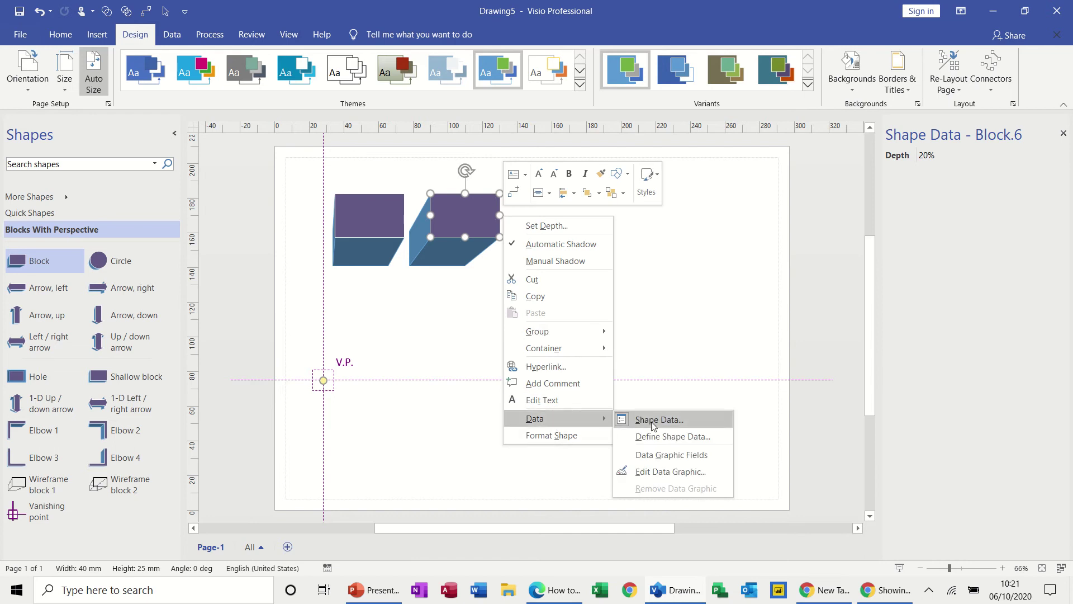
pyautogui.click(943, 156)
pyautogui.click(944, 155)
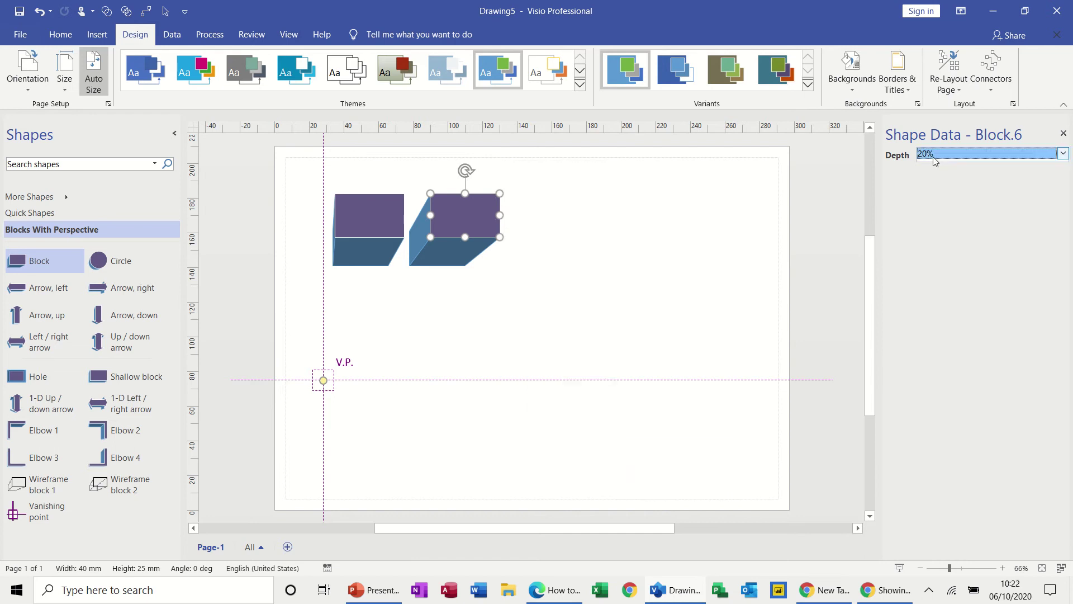
pyautogui.click(1063, 155)
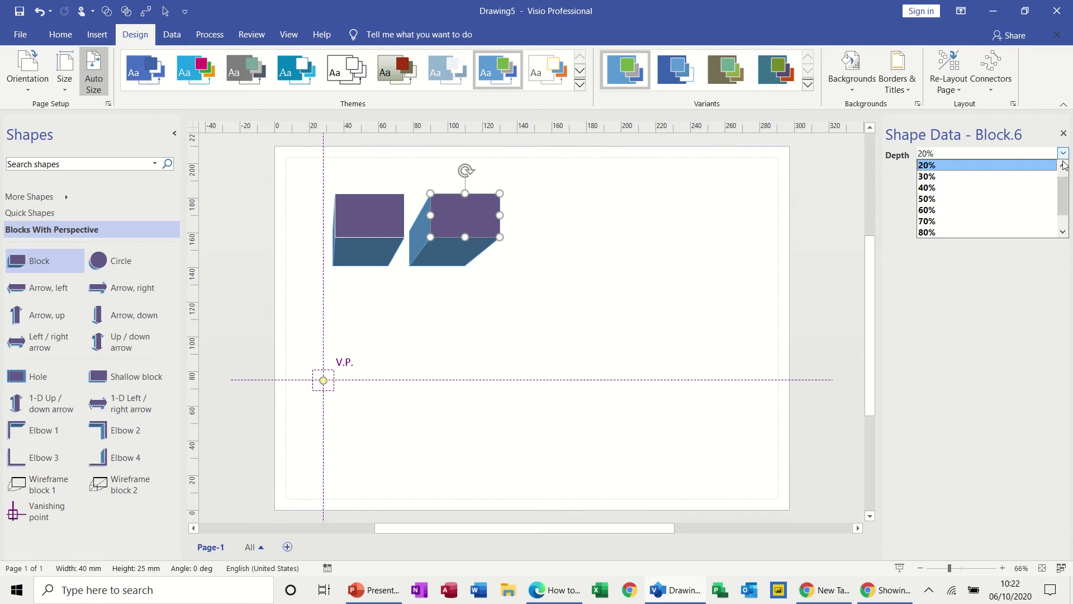
pyautogui.click(1064, 166)
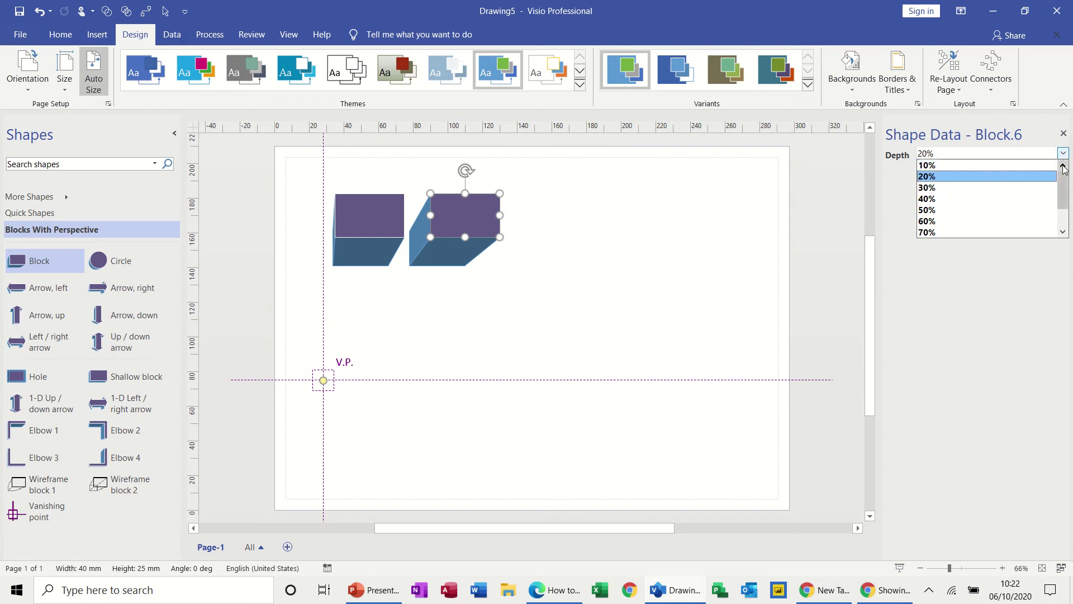
pyautogui.click(993, 165)
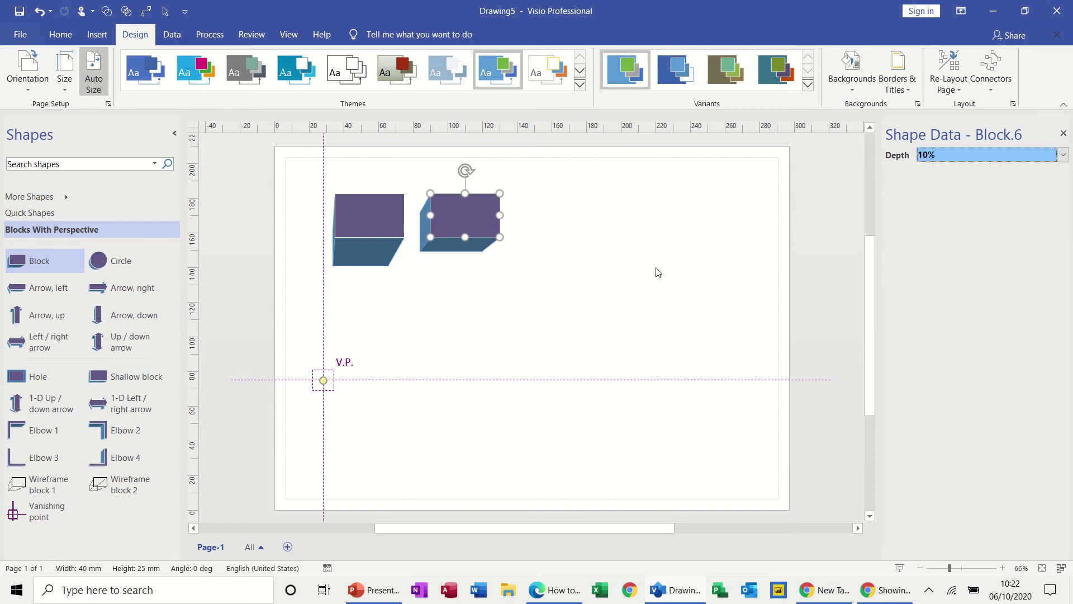
pyautogui.click(372, 214)
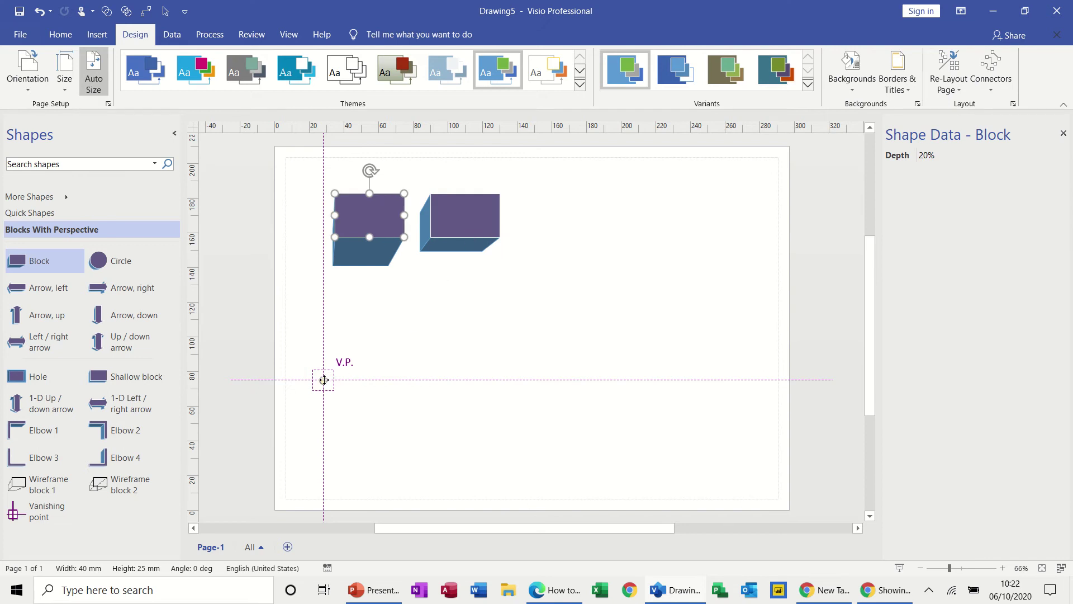
# Move the vanishing point up and right, delete the left block, and shift the remaining block left
pyautogui.moveTo(324, 380)
pyautogui.mouseDown()
pyautogui.moveTo(551, 366)
pyautogui.moveTo(318, 390)
pyautogui.moveTo(323, 380)
pyautogui.mouseUp()
pyautogui.click(447, 327)
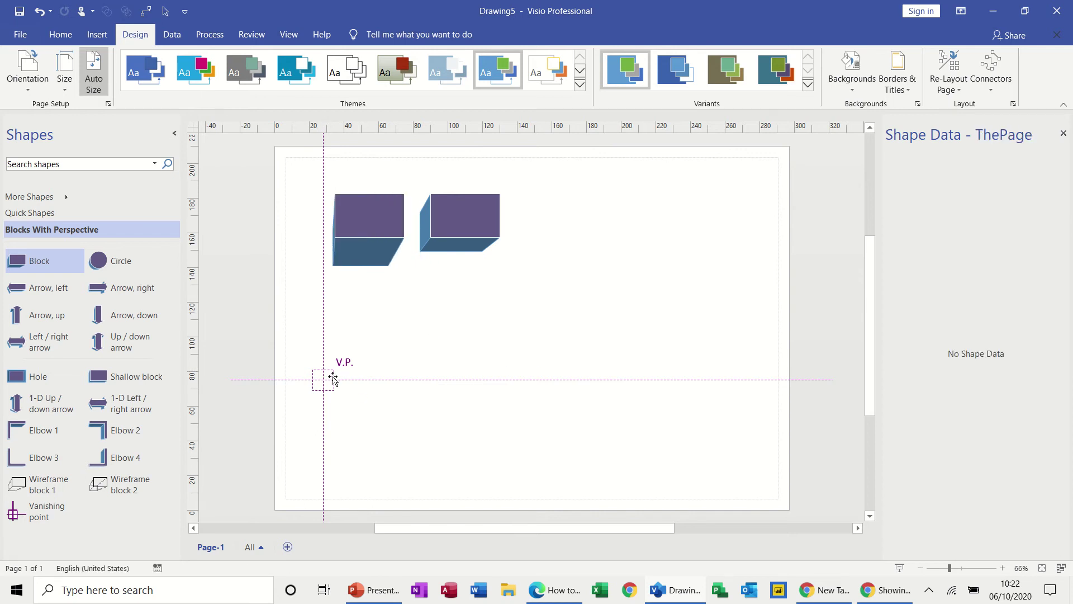
pyautogui.moveTo(333, 379)
pyautogui.mouseDown()
pyautogui.moveTo(527, 311)
pyautogui.moveTo(553, 317)
pyautogui.mouseUp()
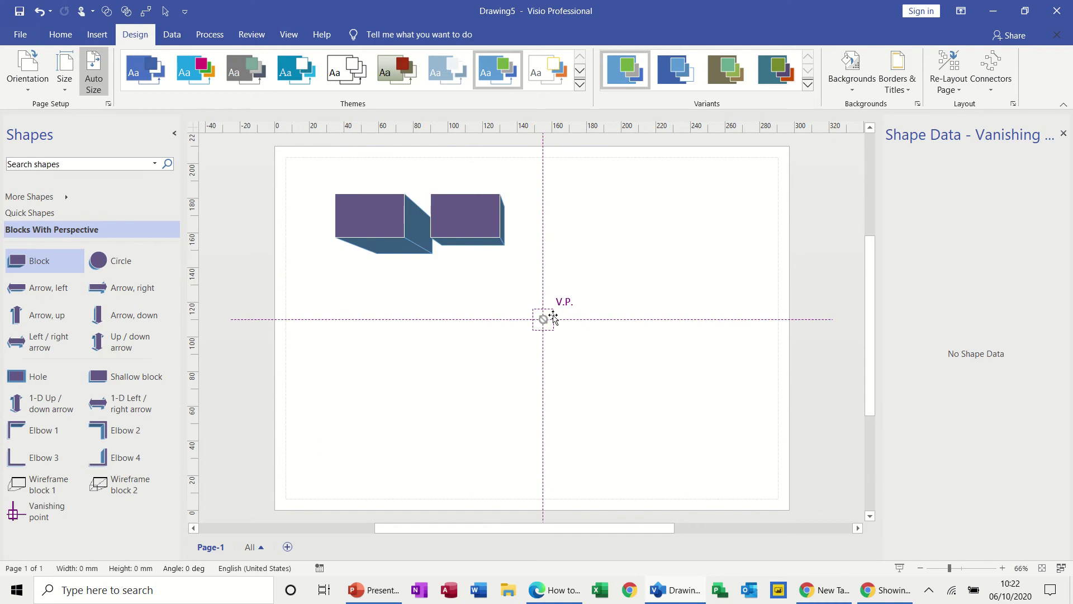
pyautogui.click(366, 218)
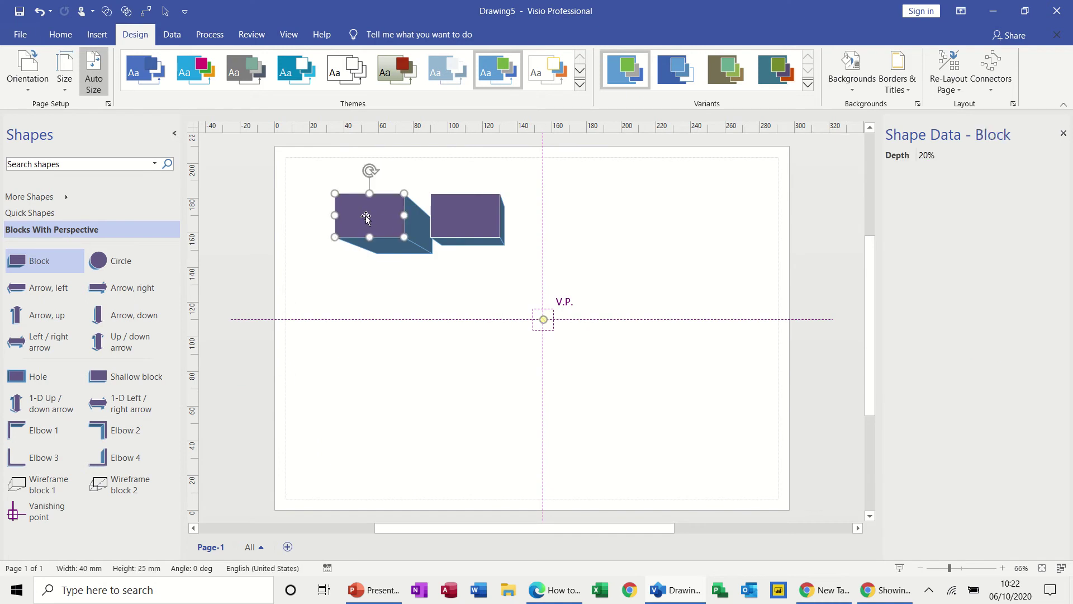
pyautogui.press('Delete')
pyautogui.moveTo(483, 224); pyautogui.dragTo(373, 222)
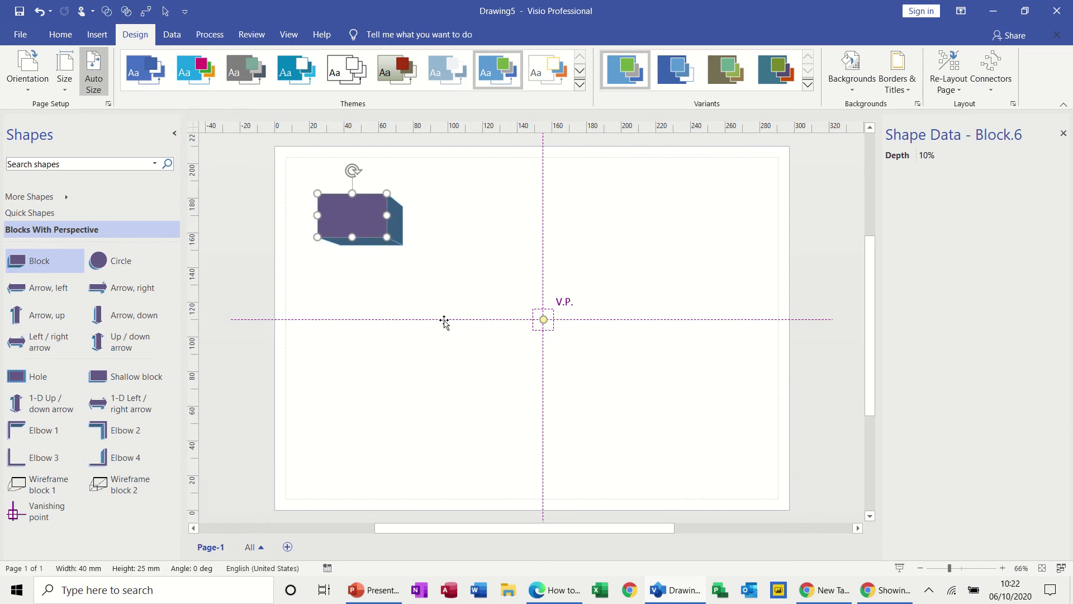
# Turn on the grid, copy the block into four across the page, and nudge them level
pyautogui.click(301, 43)
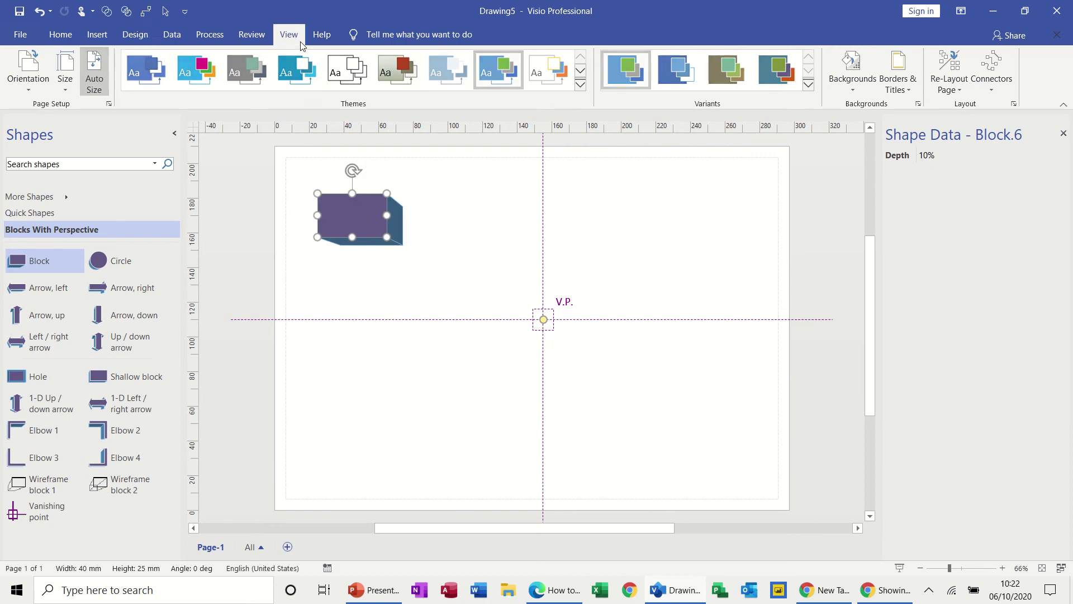
pyautogui.click(94, 87)
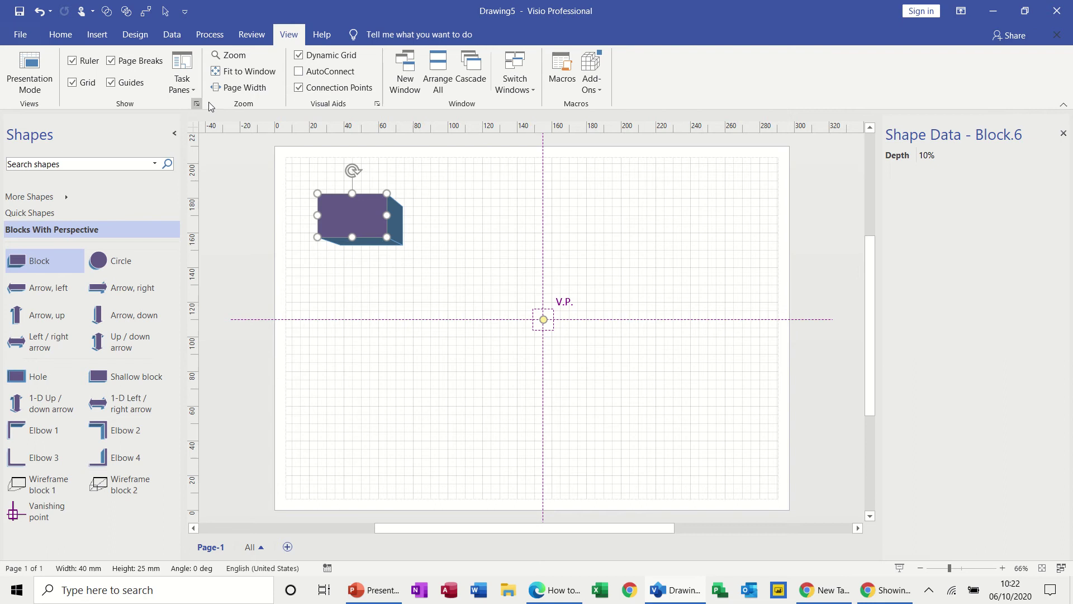
pyautogui.click(110, 40)
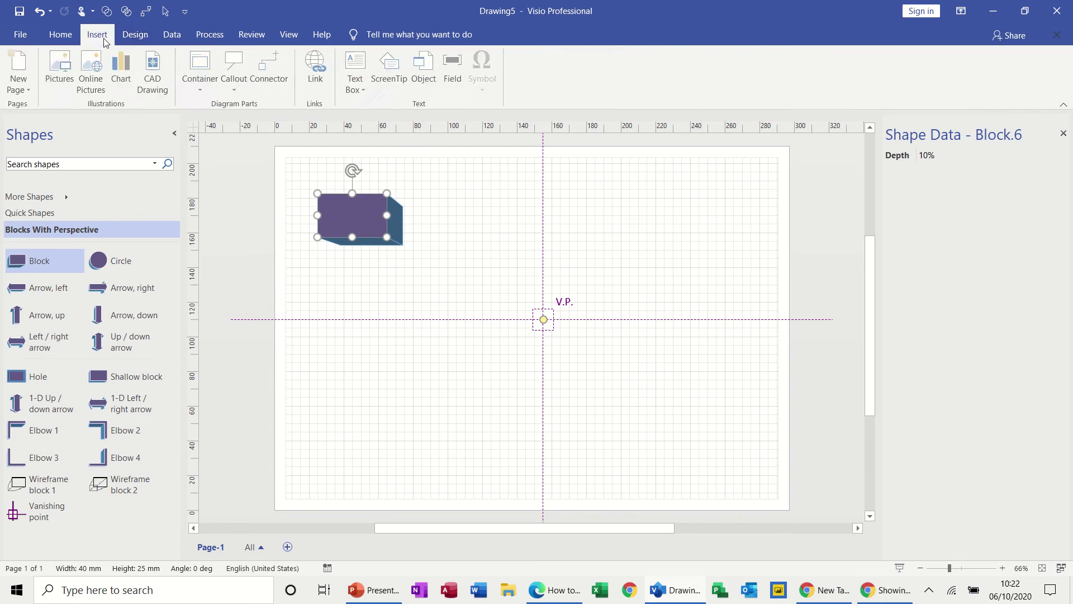
pyautogui.moveTo(346, 204); pyautogui.dragTo(715, 211)
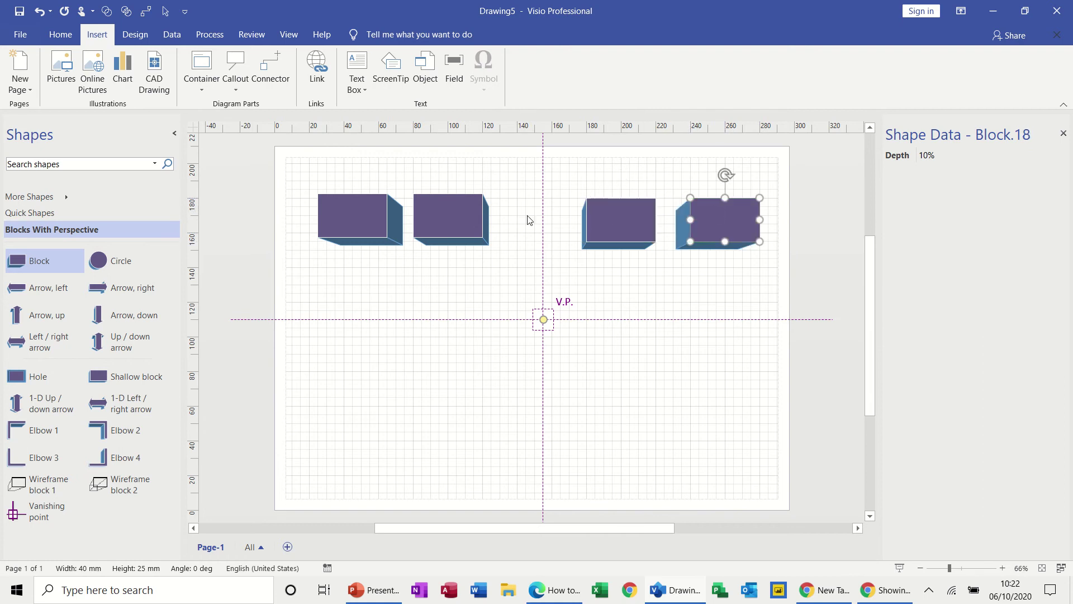
pyautogui.click(441, 210)
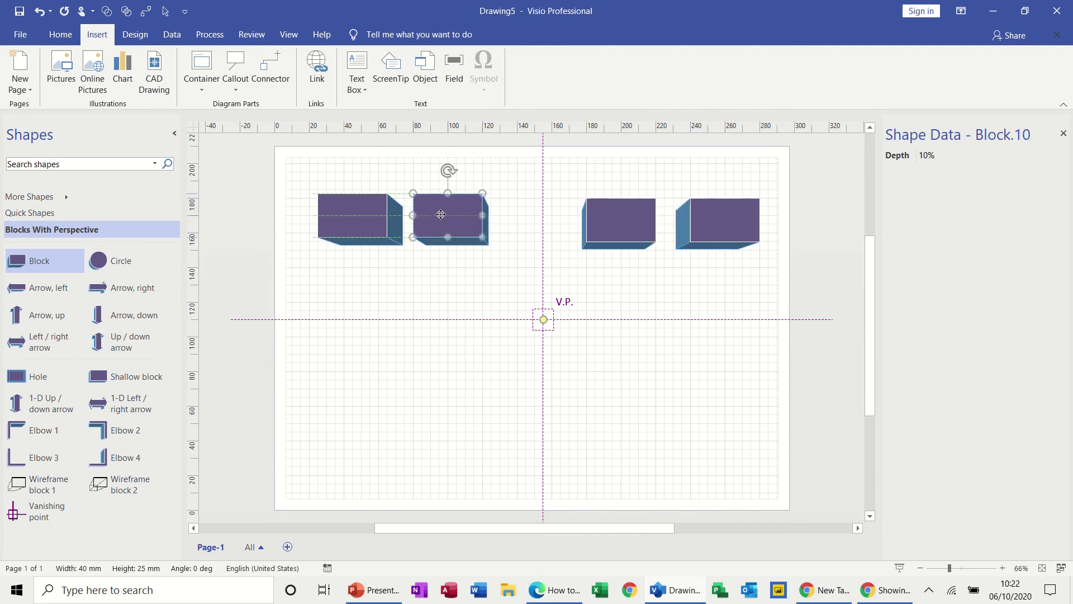
pyautogui.press('Up')
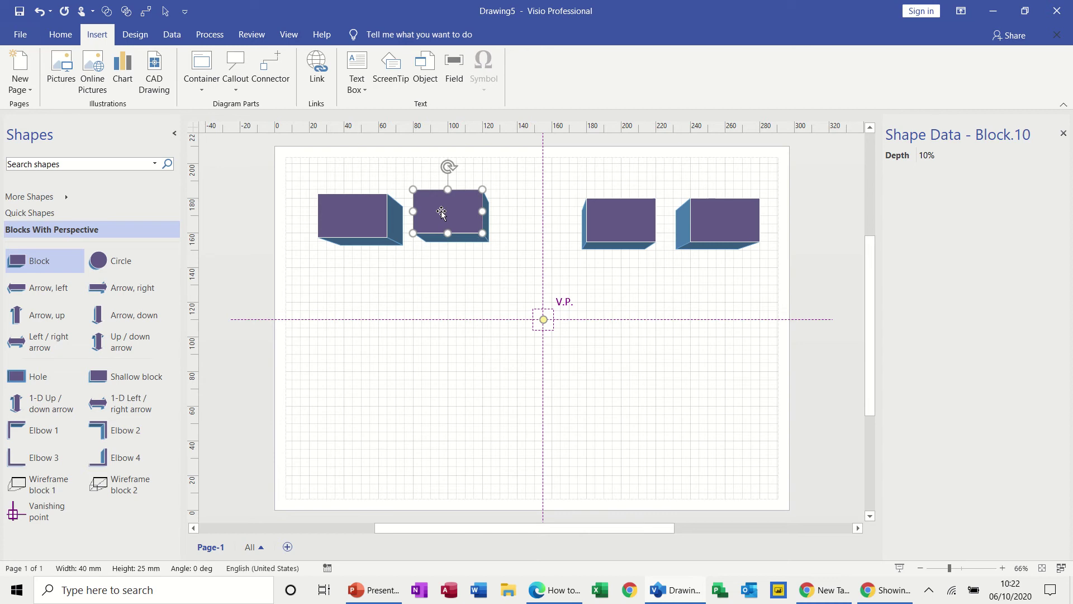
pyautogui.press('Down')
pyautogui.press('Down')
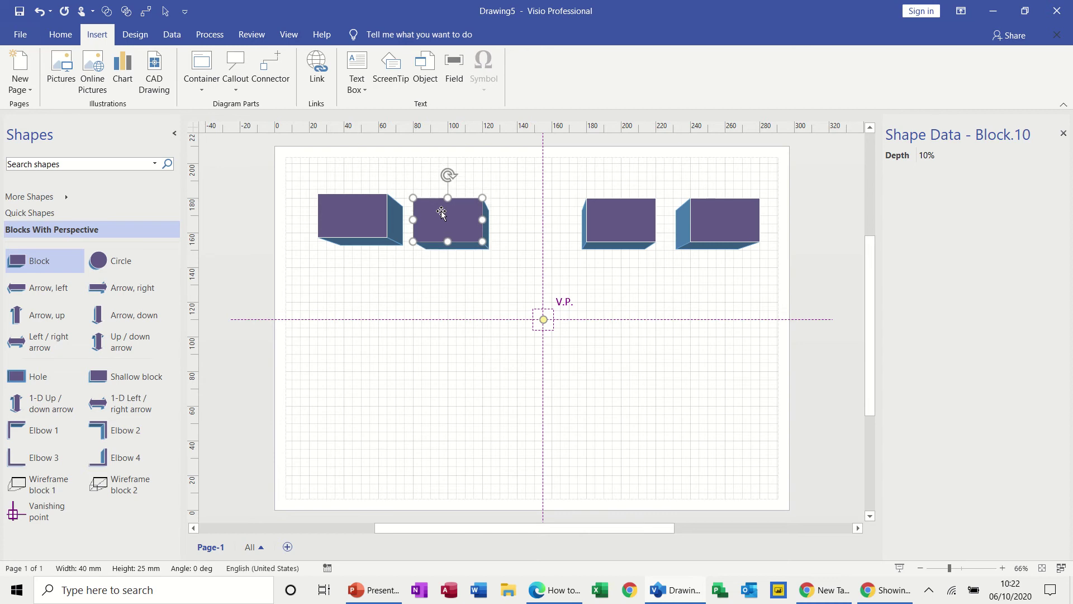
pyautogui.click(374, 213)
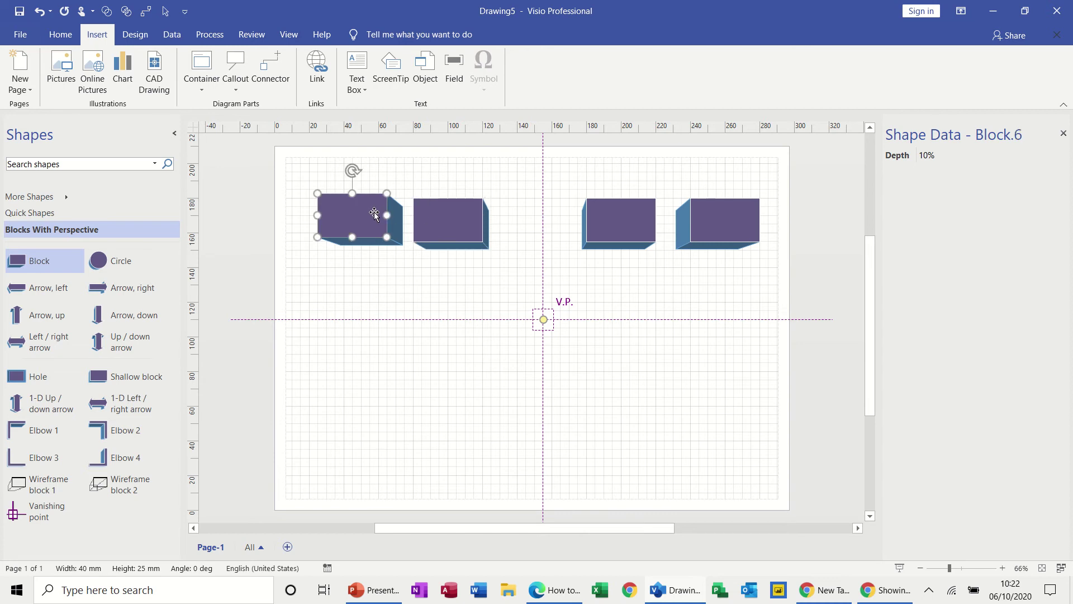
pyautogui.press('Down')
# Type 'Bin 1', 'Bin 2', 'Bin 3' and 'Bin 4' into the four blocks, left to right
pyautogui.click(484, 279)
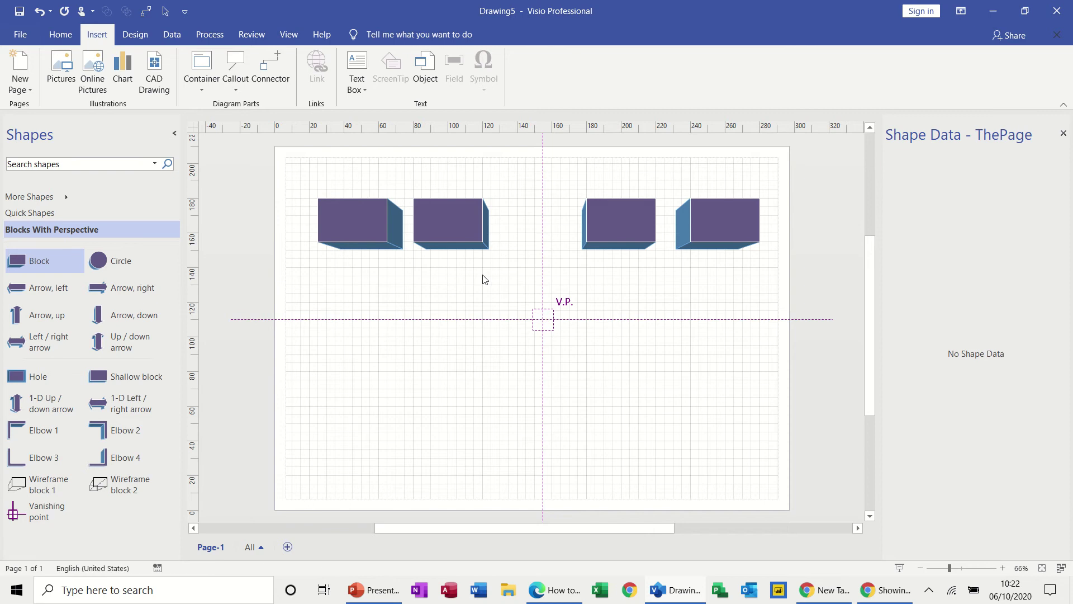
pyautogui.click(357, 225)
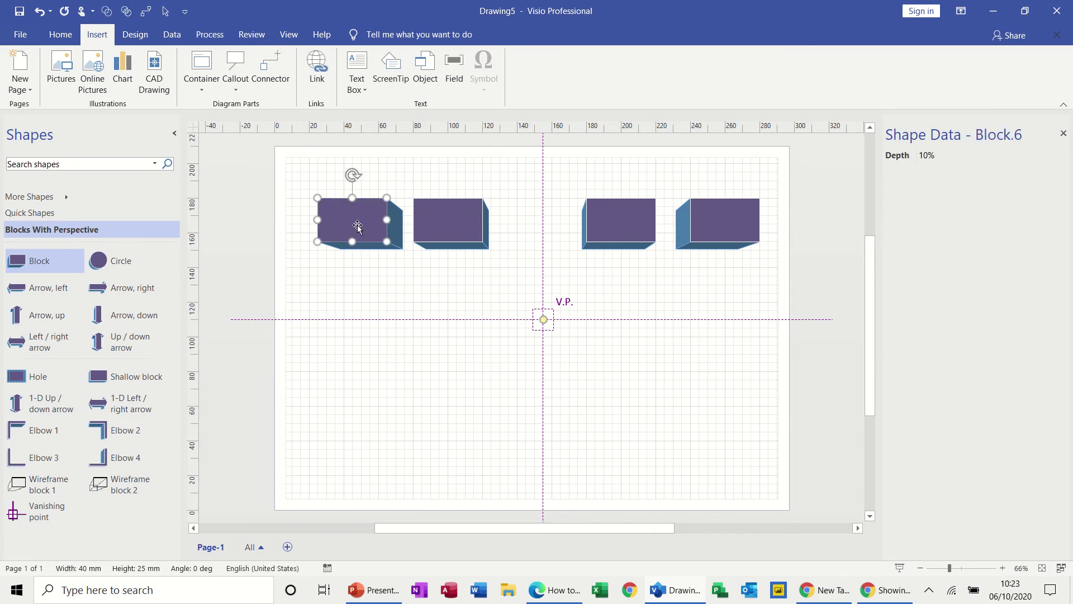
pyautogui.doubleClick(357, 226)
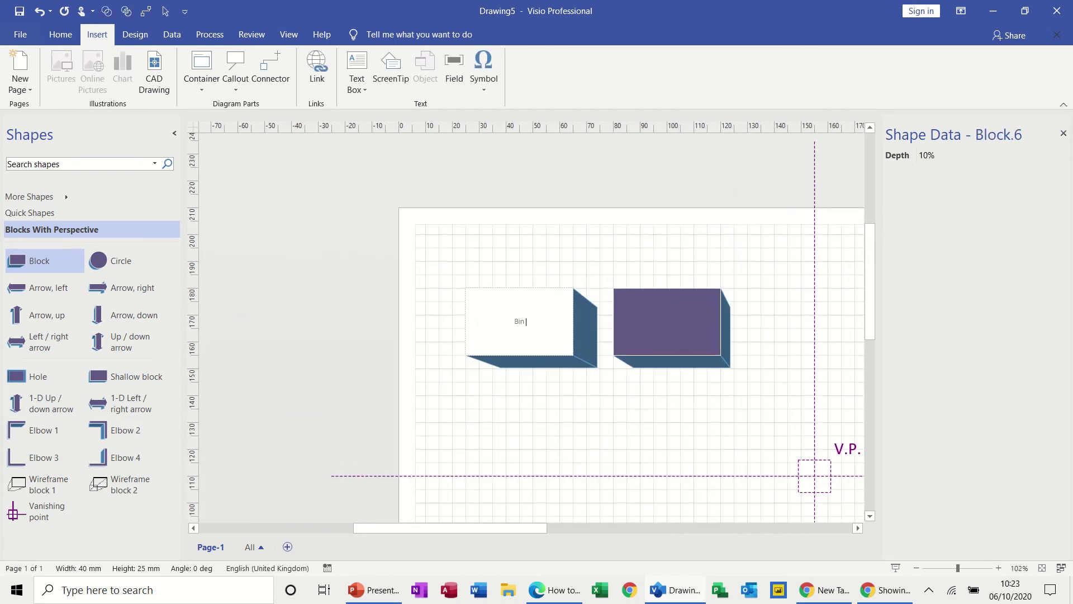
pyautogui.click(675, 321)
pyautogui.write('Bi')
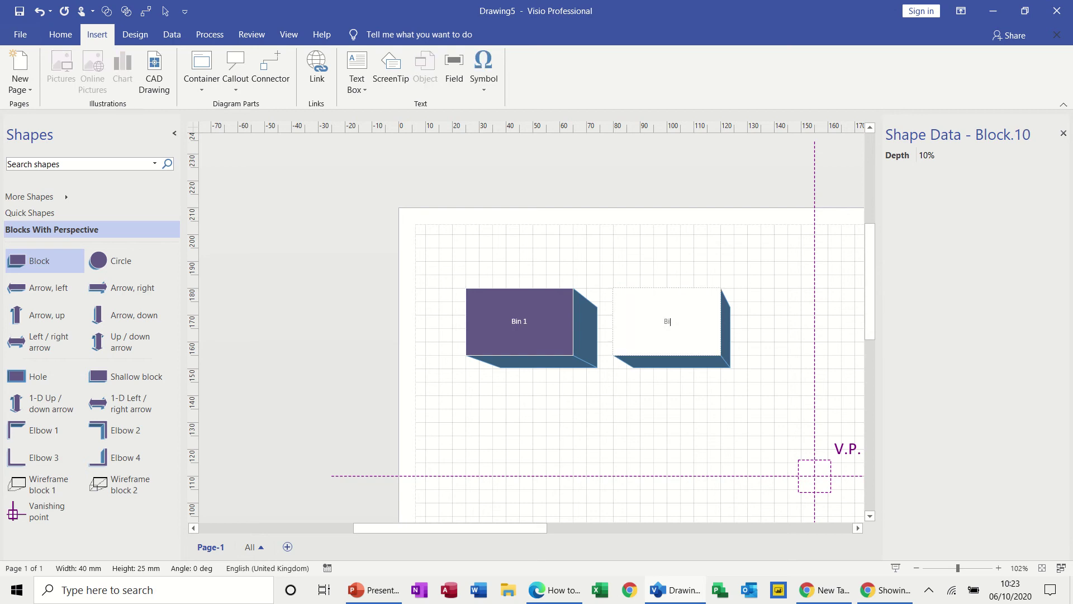
pyautogui.write('n 2')
pyautogui.moveTo(514, 528); pyautogui.dragTo(623, 534)
pyautogui.click(531, 326)
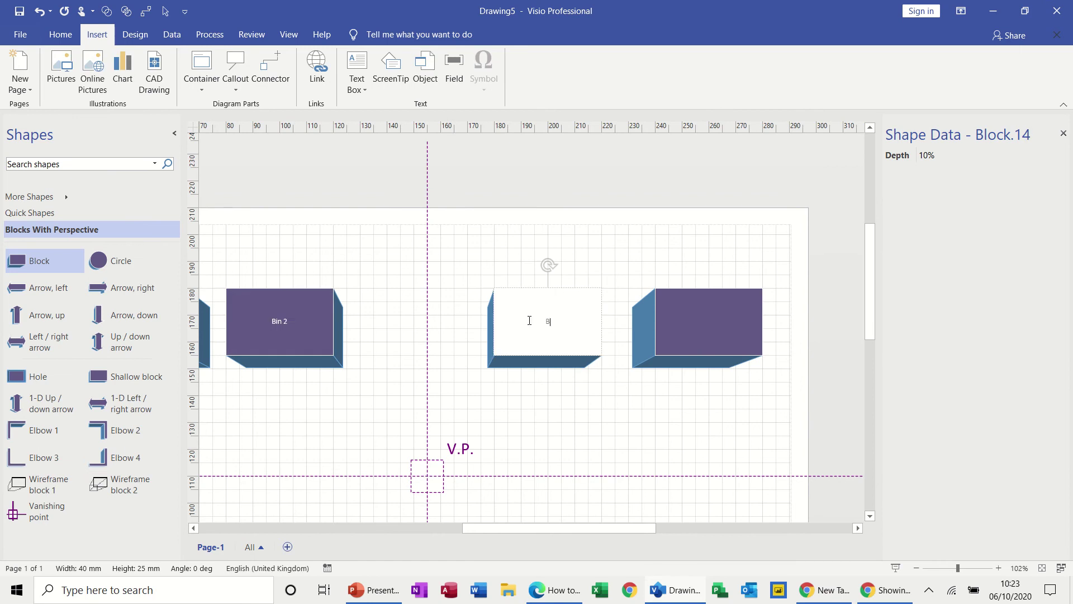
pyautogui.write('in 3')
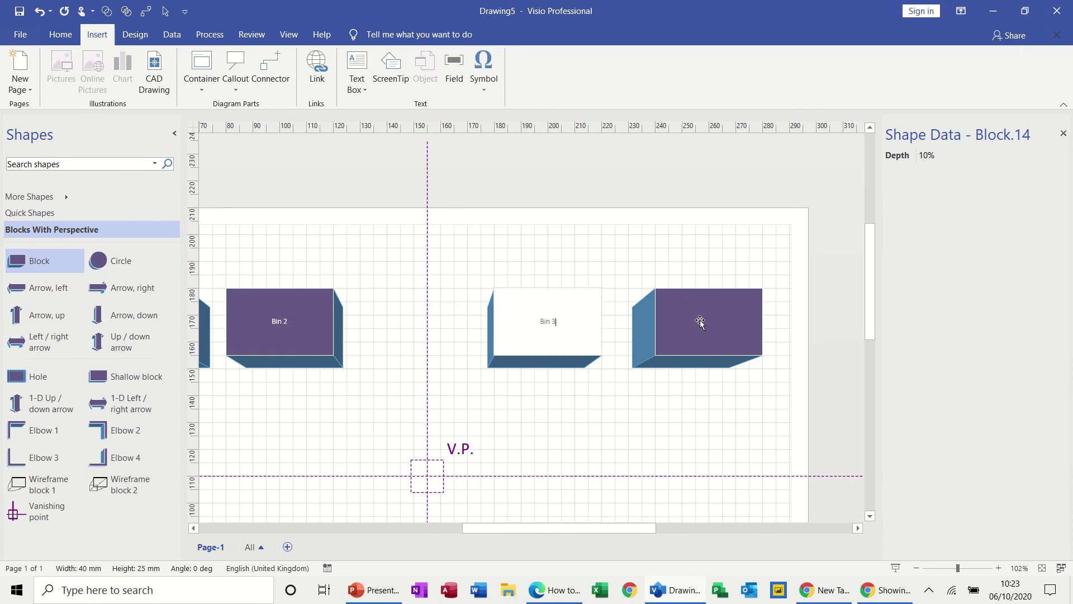
pyautogui.click(701, 323)
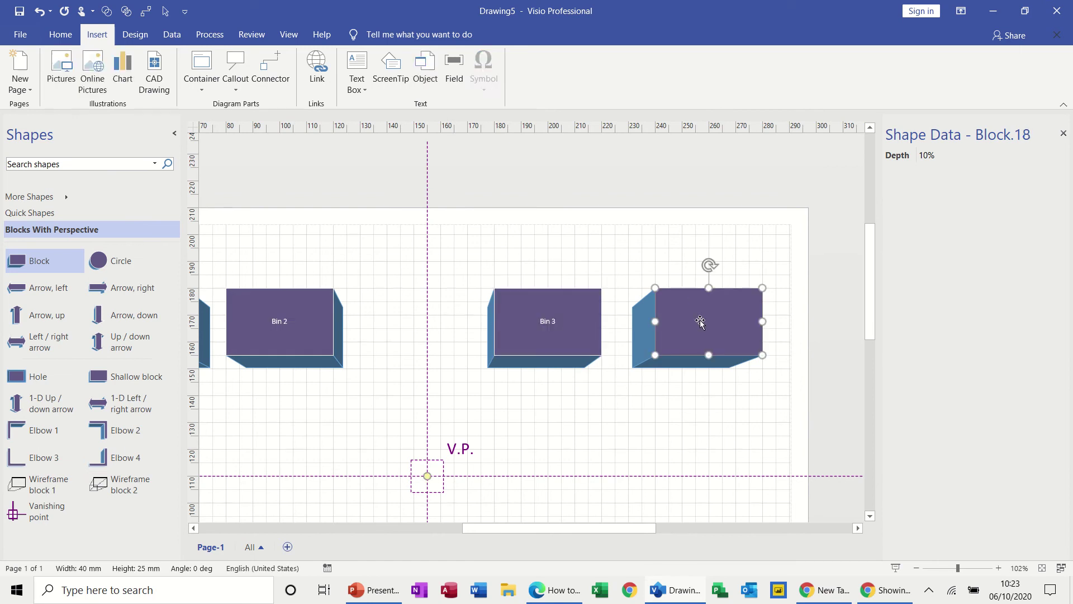
pyautogui.write('Bin 4')
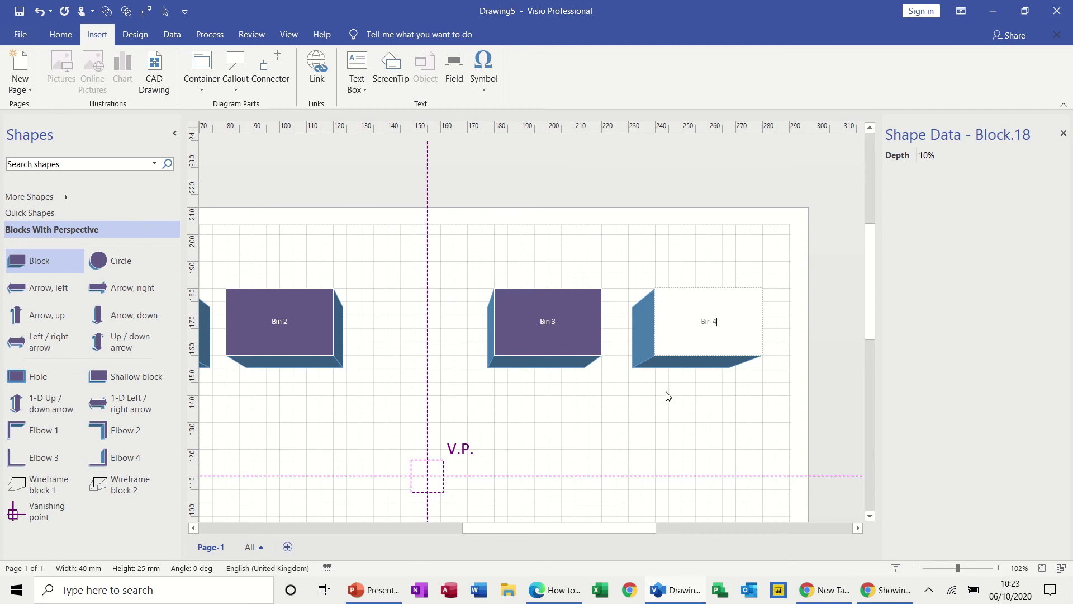
pyautogui.click(660, 398)
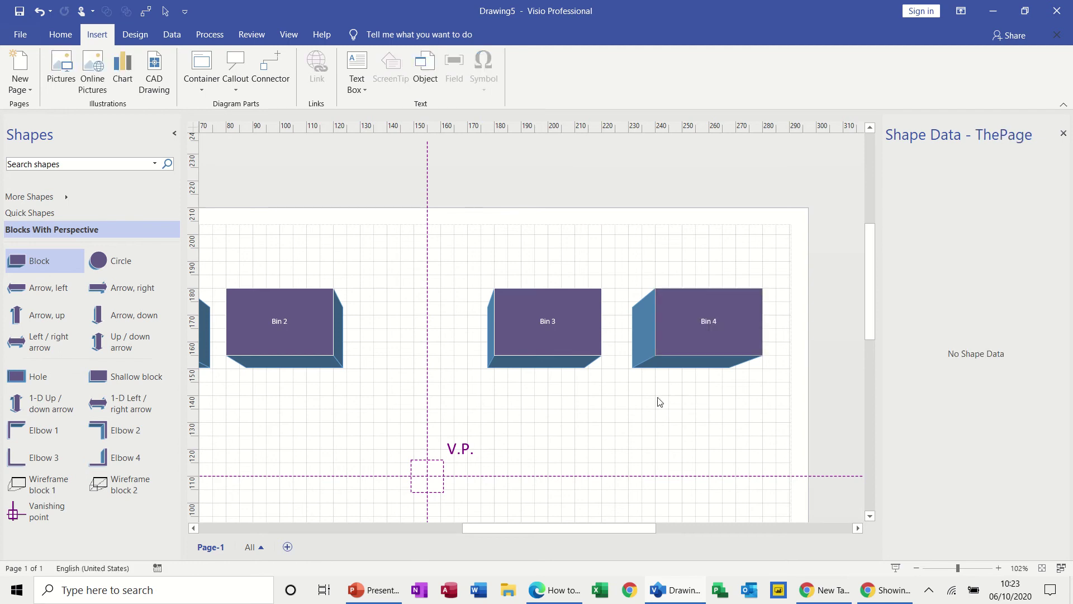
pyautogui.click(916, 568)
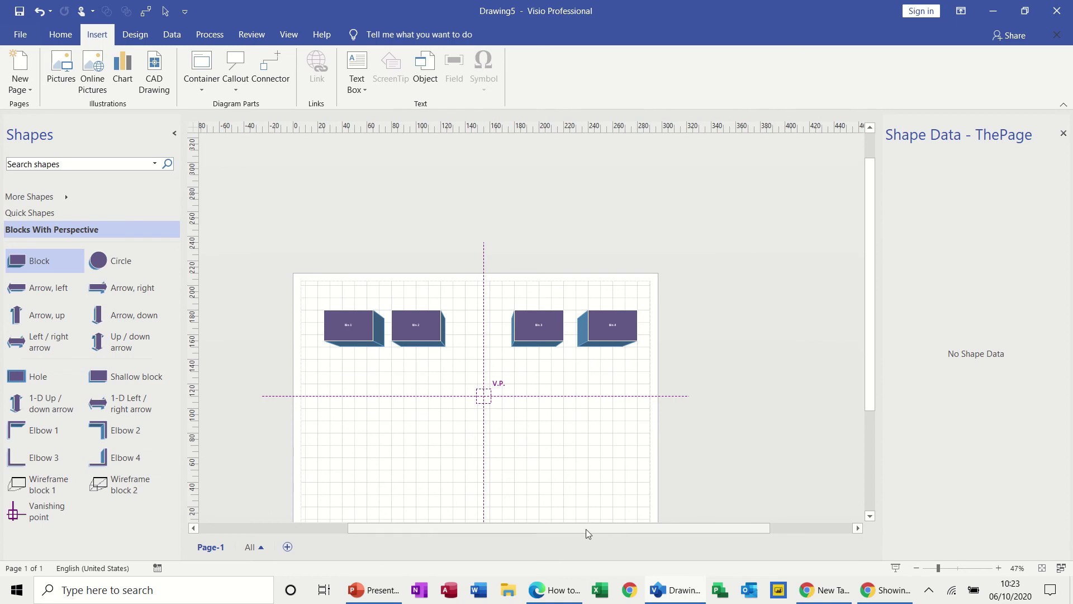
pyautogui.moveTo(586, 529); pyautogui.dragTo(557, 529)
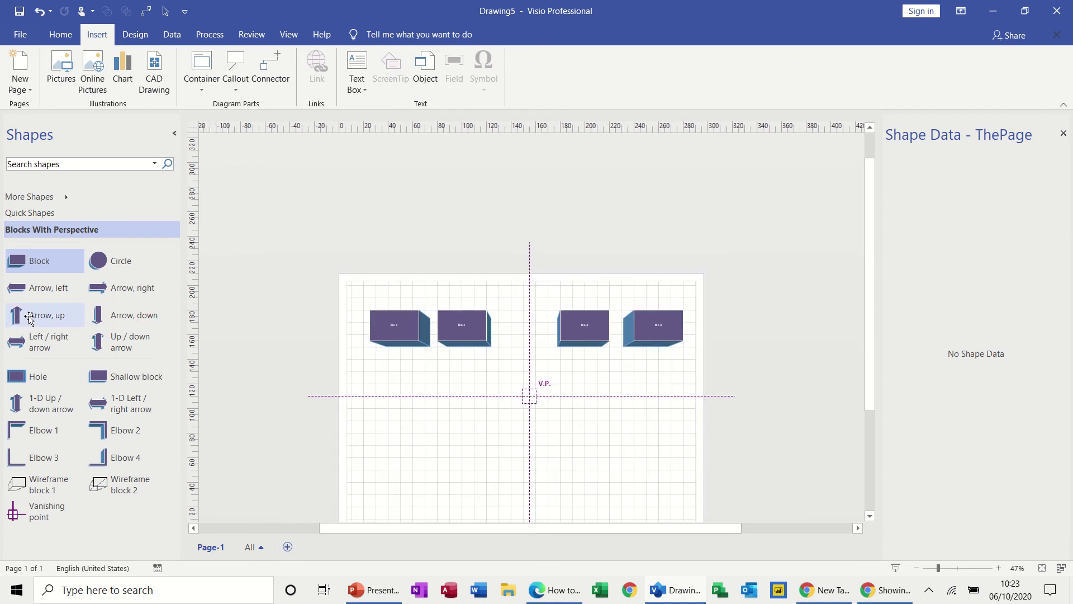
pyautogui.moveTo(29, 318); pyautogui.dragTo(398, 407)
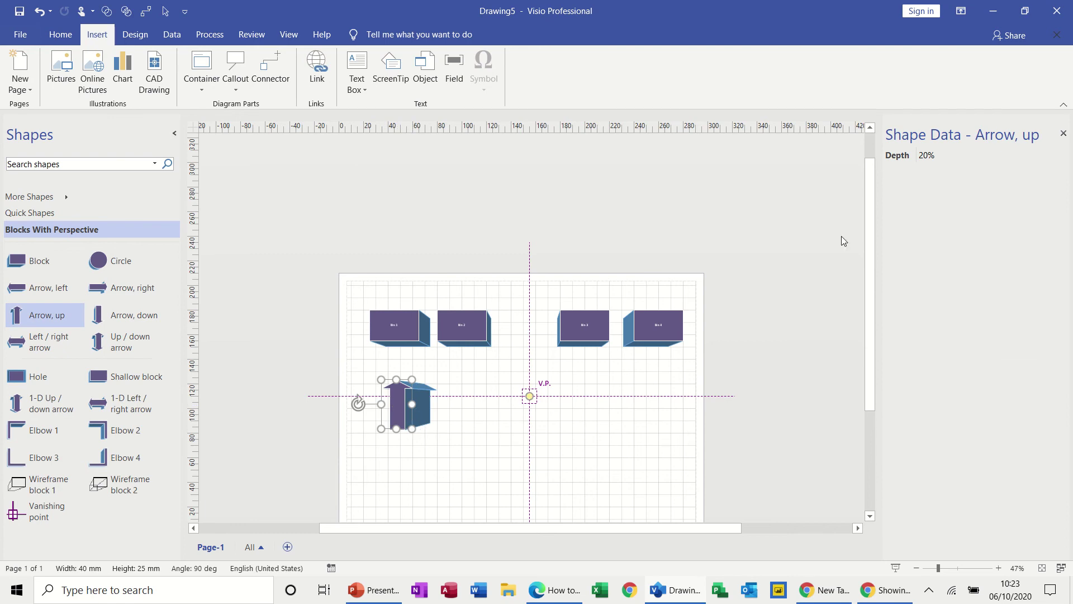
pyautogui.click(1000, 161)
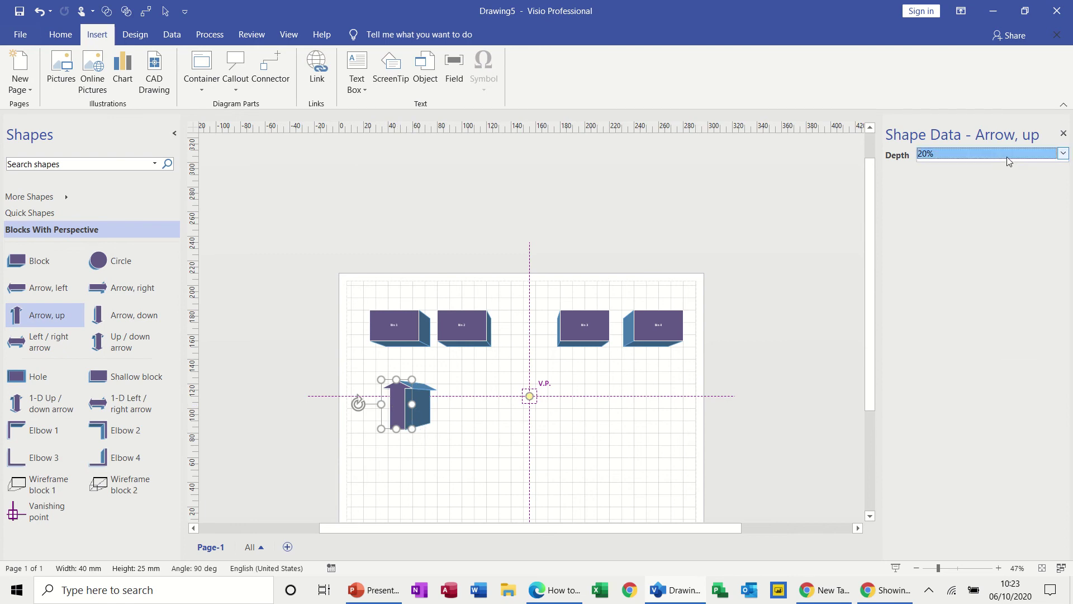
pyautogui.click(1062, 154)
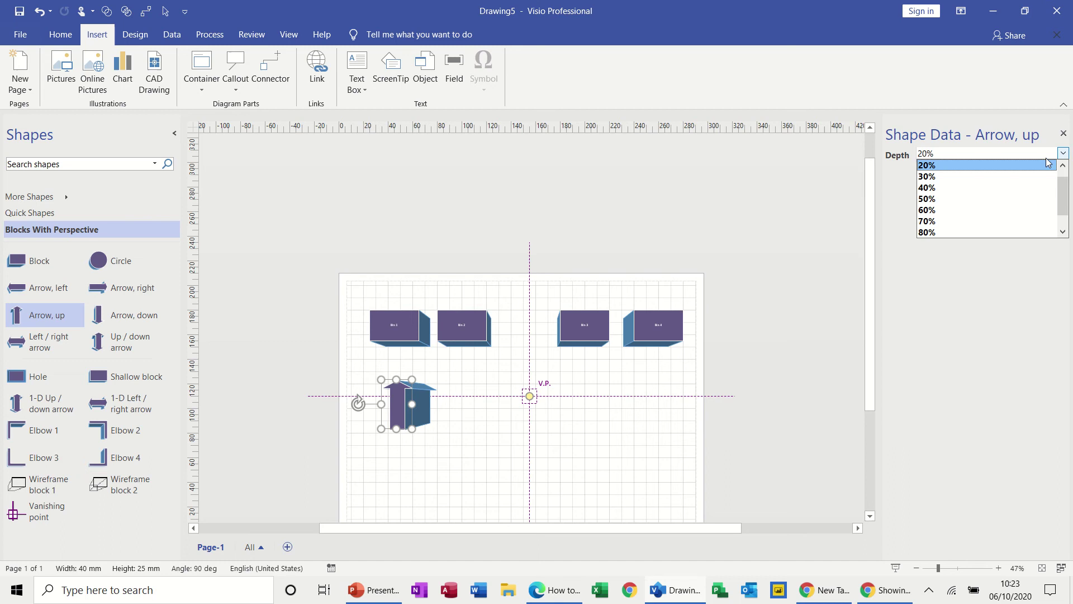
pyautogui.click(1064, 166)
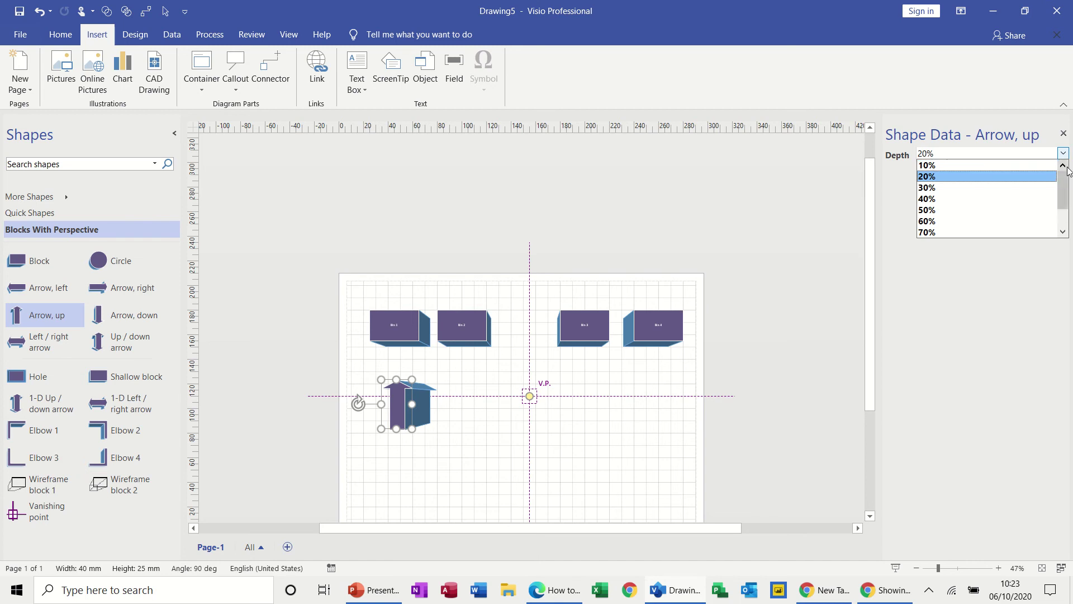
pyautogui.click(1010, 165)
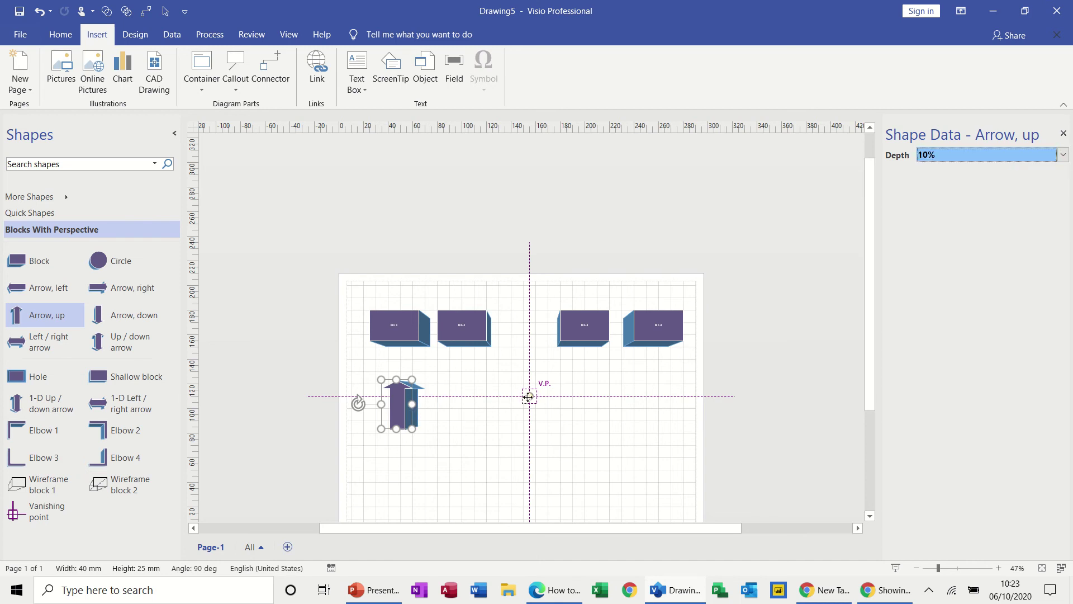
pyautogui.moveTo(528, 397)
pyautogui.mouseDown()
pyautogui.moveTo(406, 397)
pyautogui.moveTo(530, 395)
pyautogui.mouseUp()
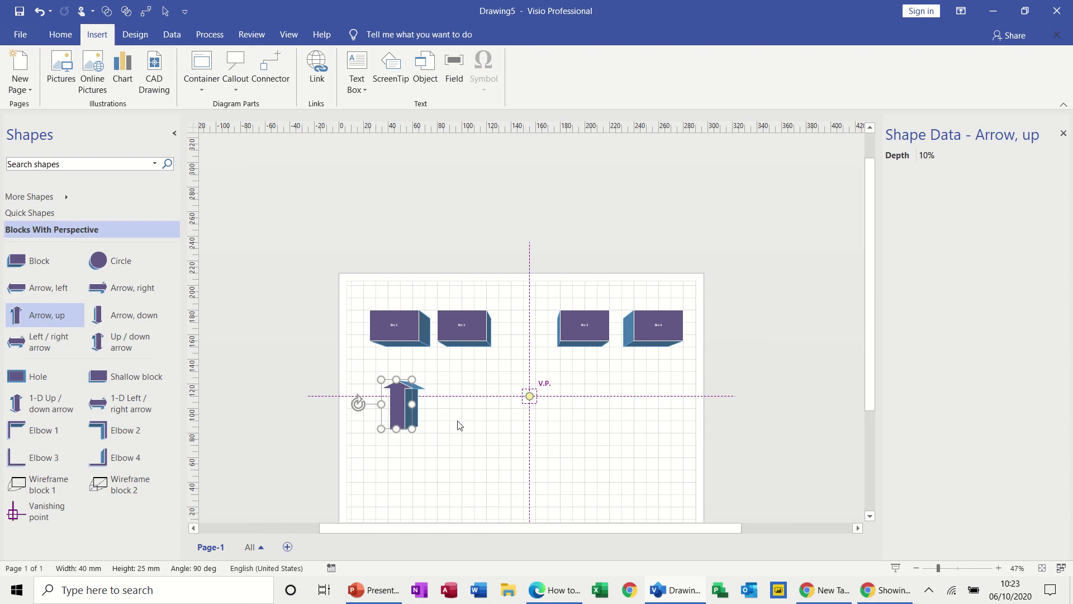
pyautogui.press('Delete')
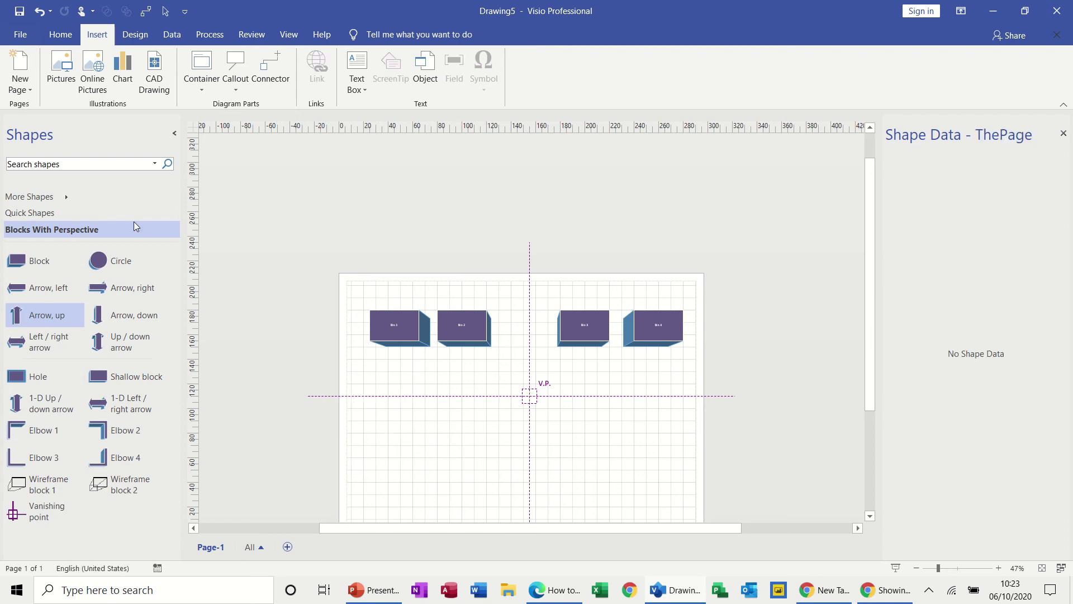
# Open the Blocks Raised stencil from More Shapes and drop an Up arrow below Bin 1
pyautogui.click(96, 194)
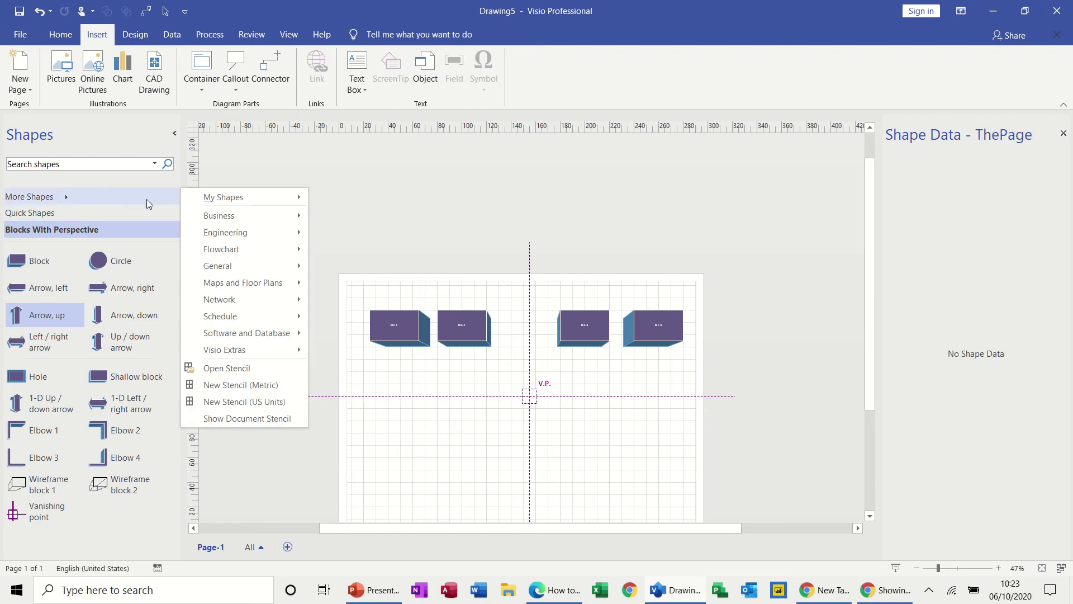
pyautogui.moveTo(222, 264)
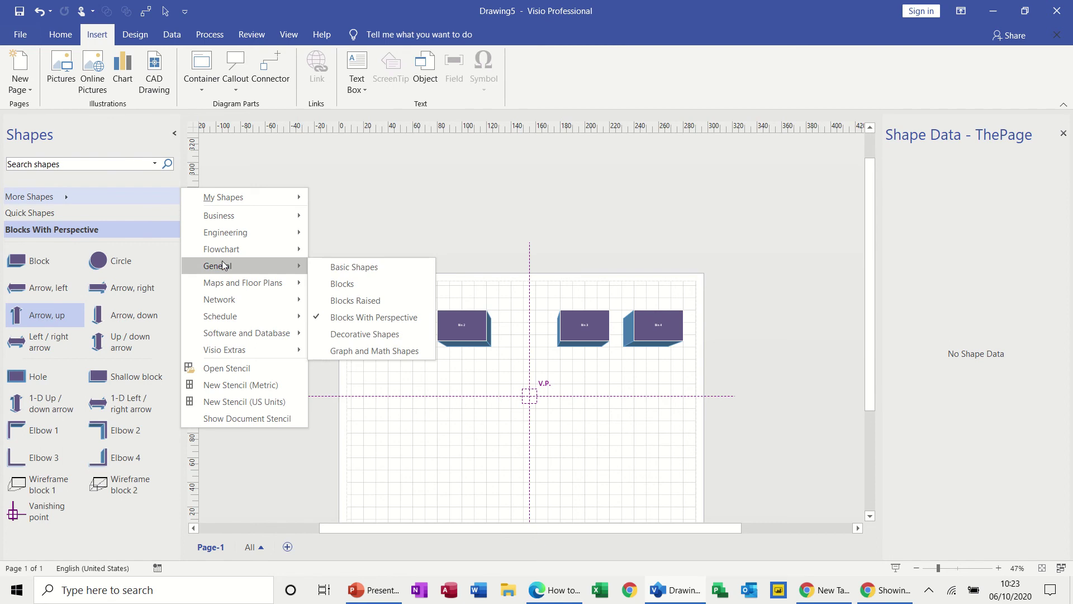
pyautogui.click(366, 302)
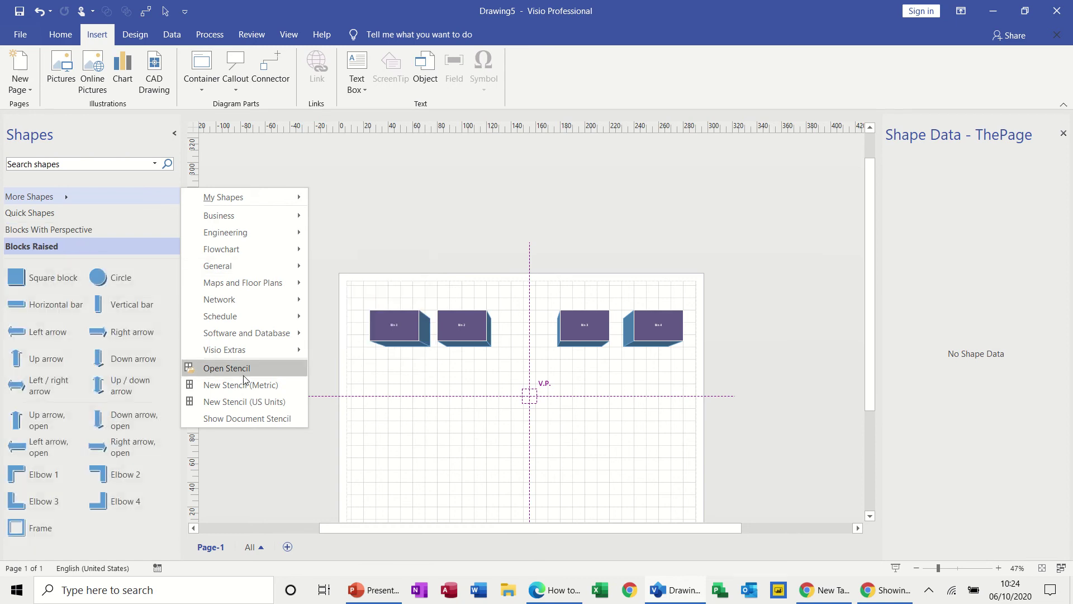
pyautogui.click(213, 504)
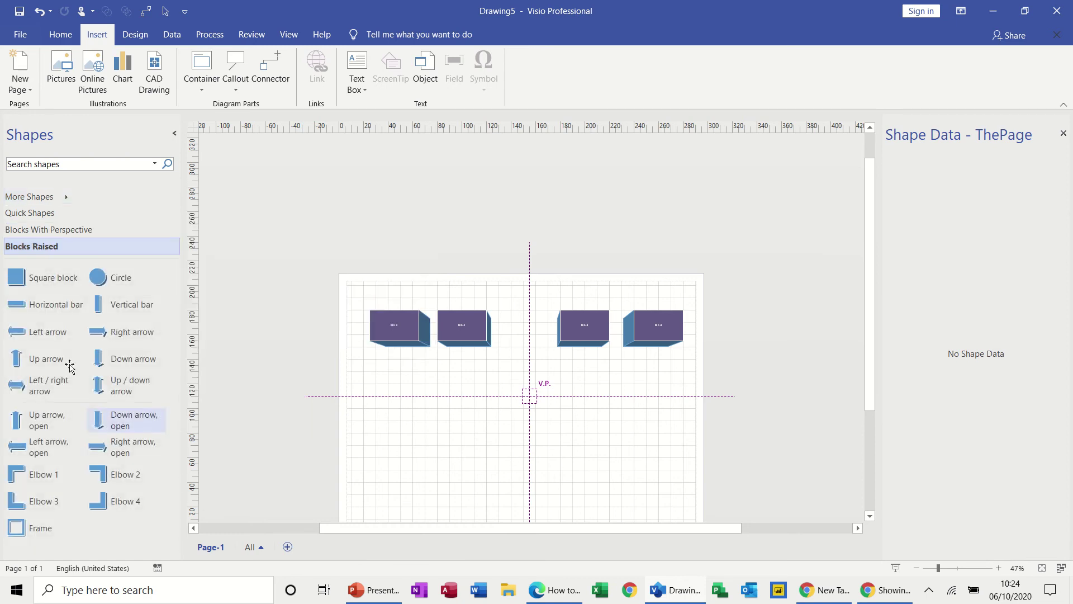
pyautogui.moveTo(31, 358); pyautogui.dragTo(393, 385)
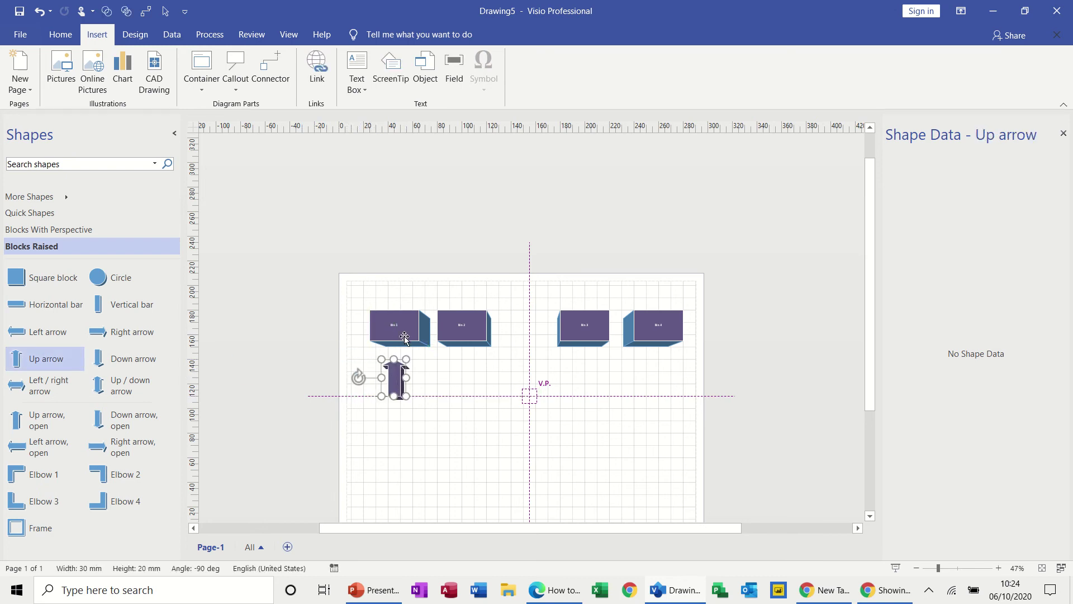
pyautogui.click(135, 34)
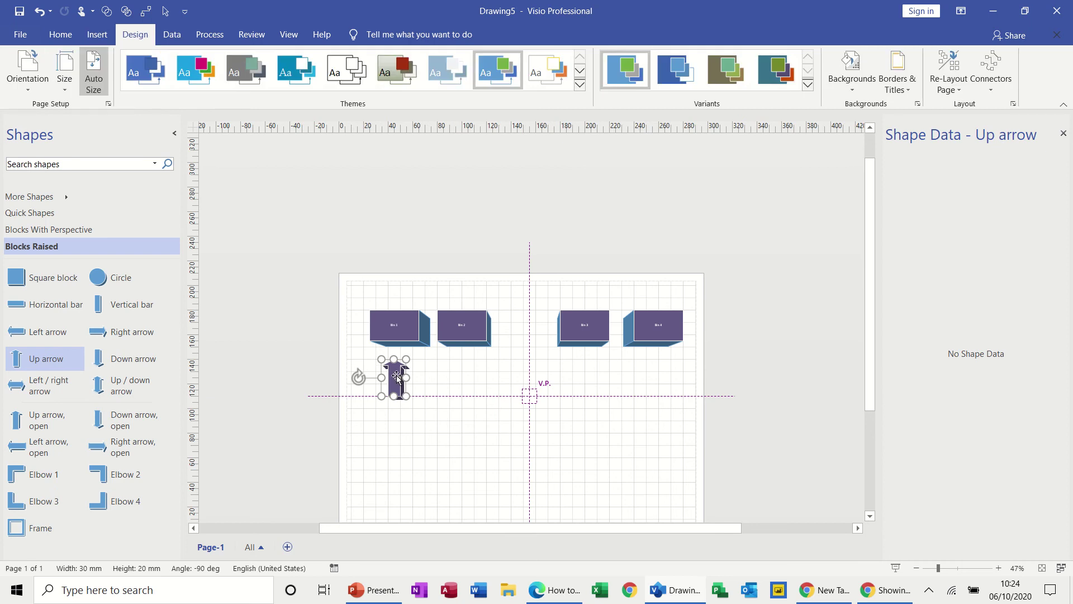
pyautogui.click(490, 435)
pyautogui.click(285, 64)
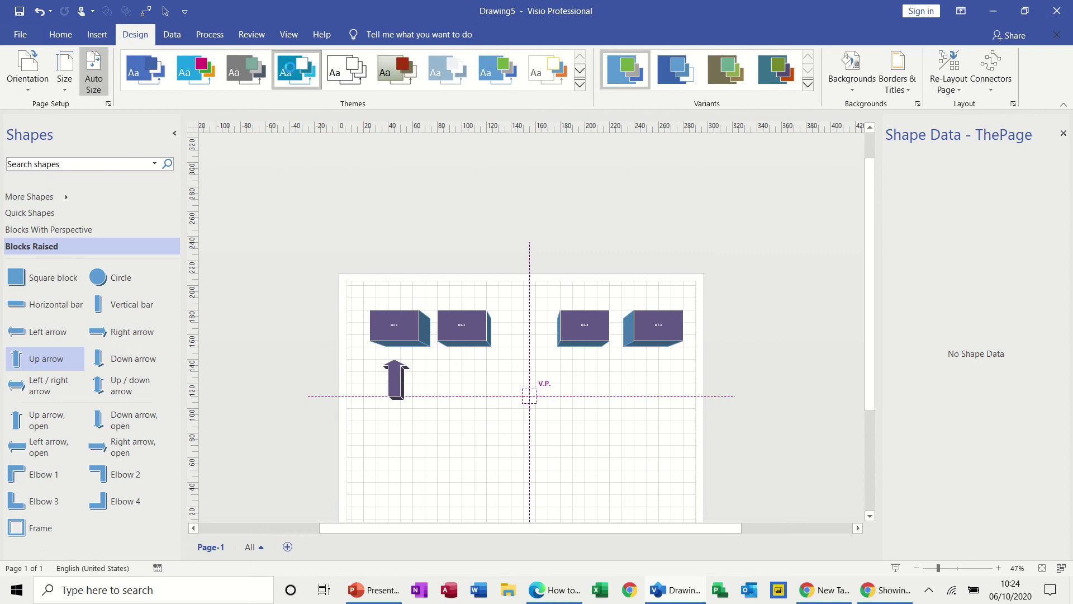
pyautogui.click(266, 73)
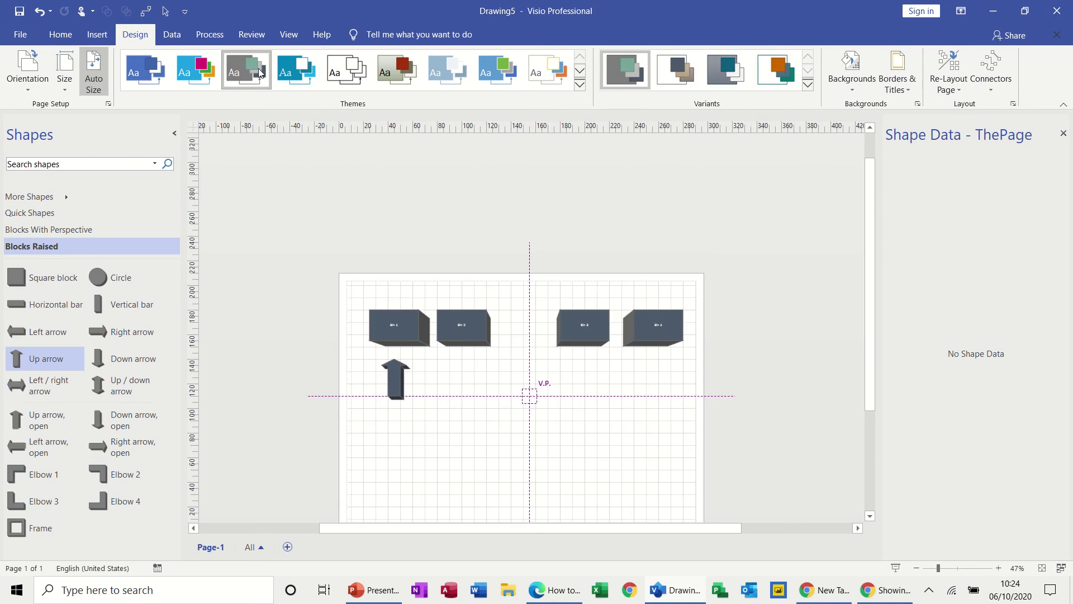
pyautogui.click(390, 81)
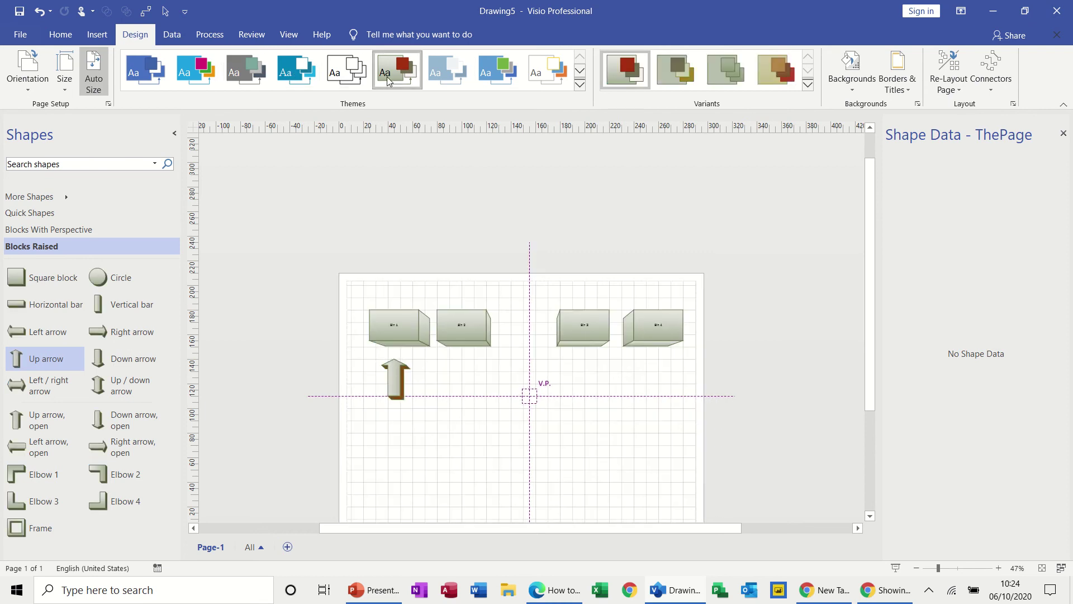
pyautogui.click(495, 83)
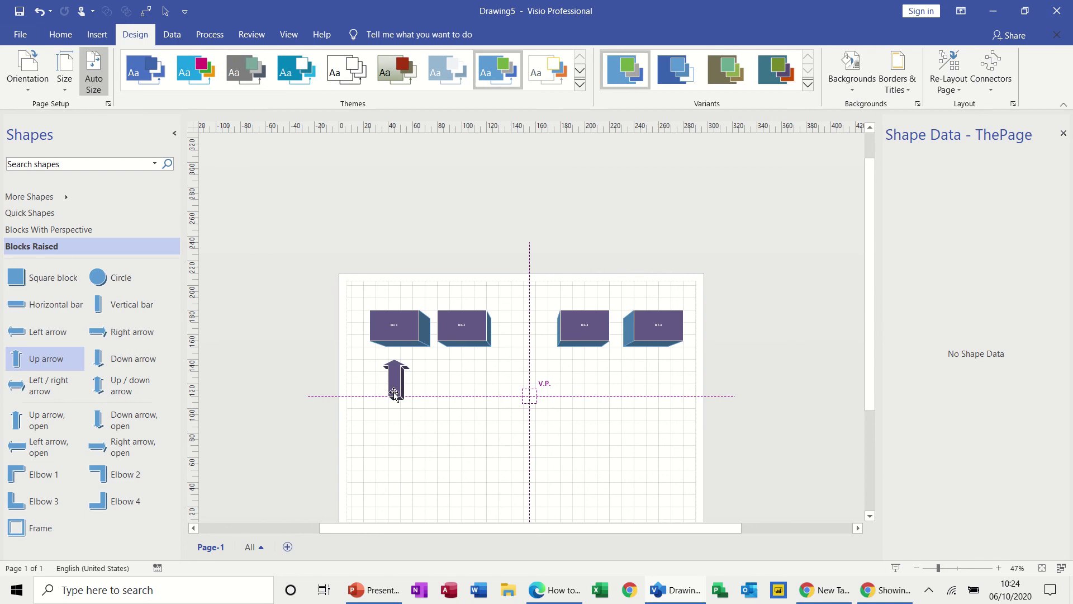
# Copy the up arrow under the other three bins, then add a Horizontal bar and a Frame below
pyautogui.moveTo(394, 381); pyautogui.dragTo(647, 390)
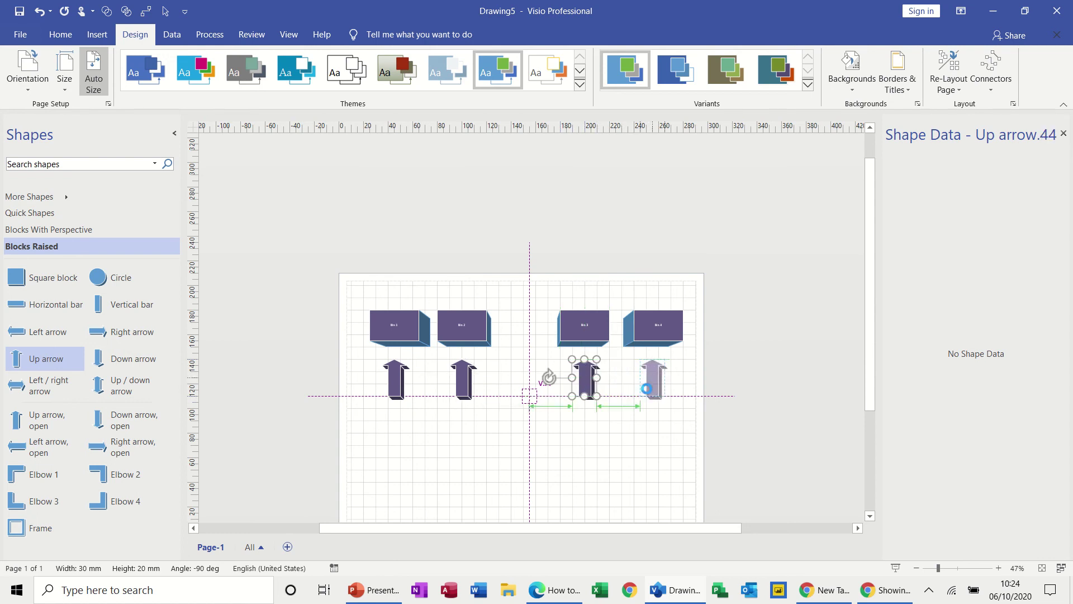
pyautogui.click(256, 400)
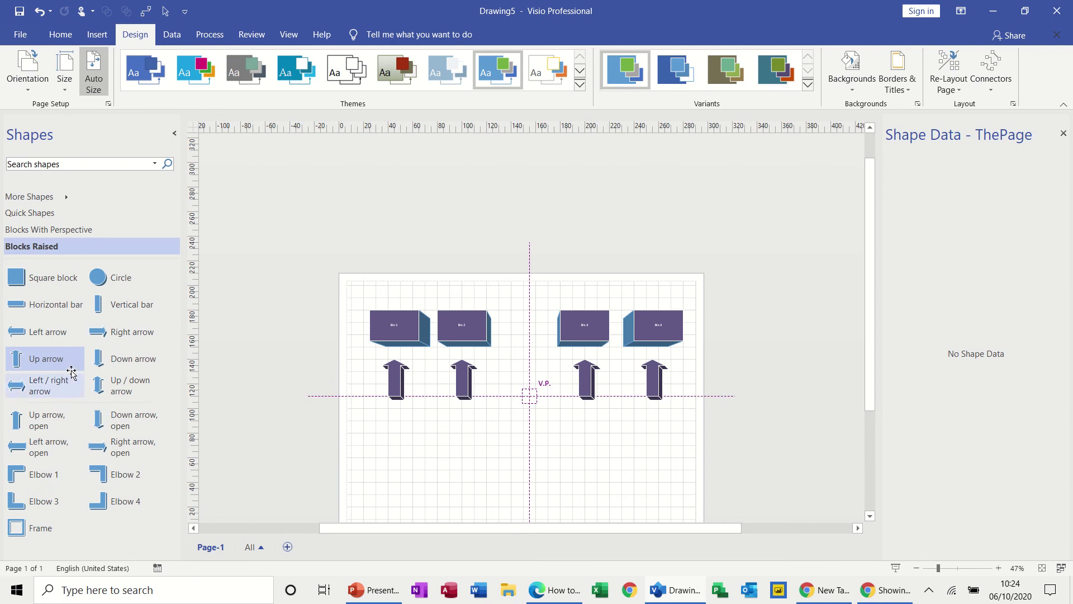
pyautogui.moveTo(44, 311); pyautogui.dragTo(677, 421)
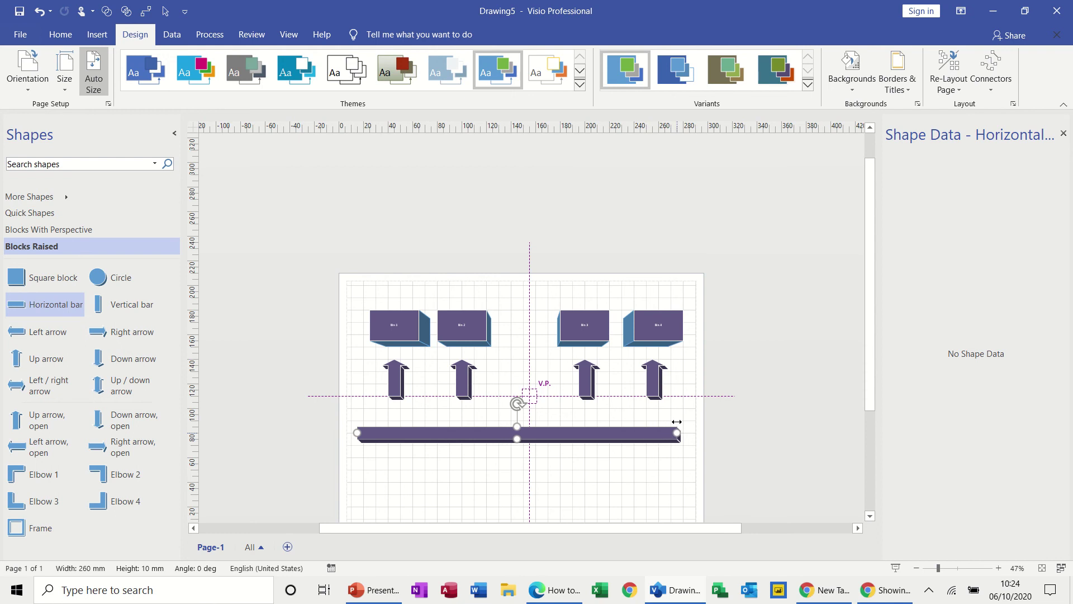
pyautogui.moveTo(22, 529); pyautogui.dragTo(667, 491)
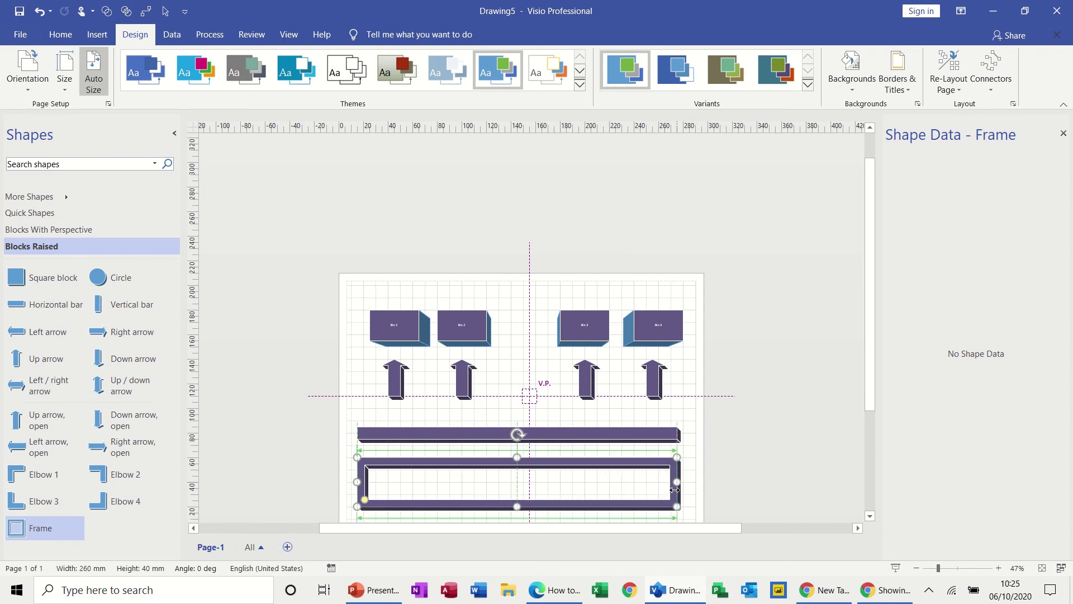
# Type 'Waiting Area' into the frame
pyautogui.doubleClick(517, 487)
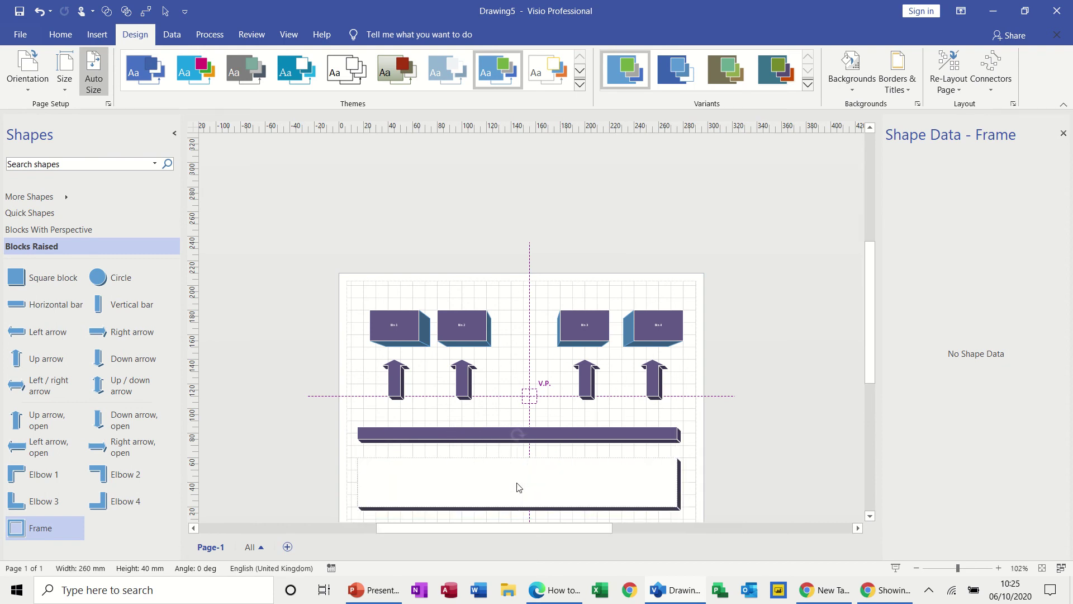
pyautogui.write('Waitin')
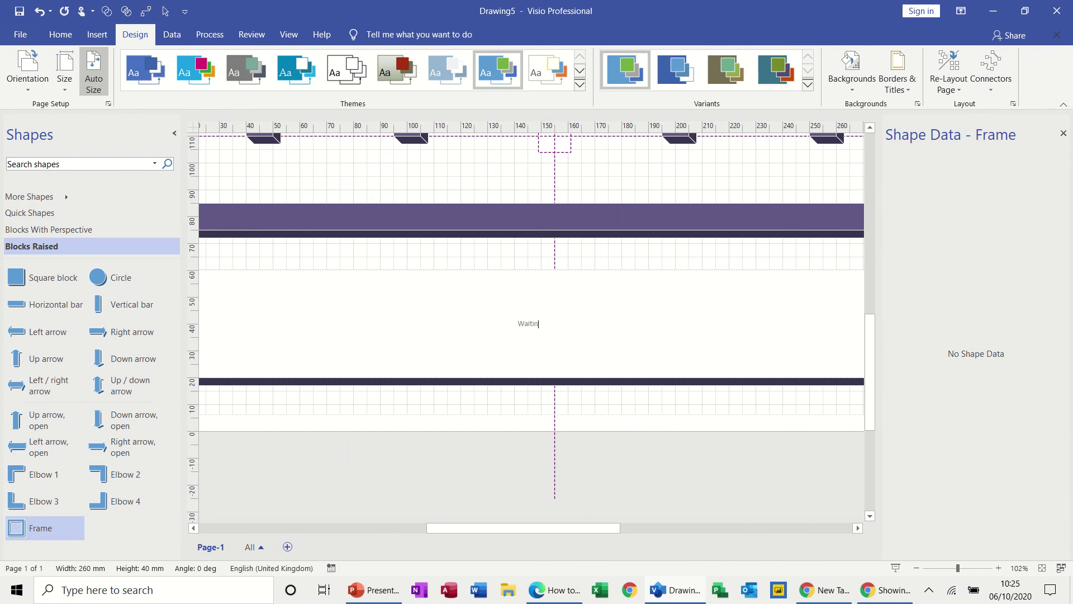
pyautogui.write('g Area')
pyautogui.click(552, 423)
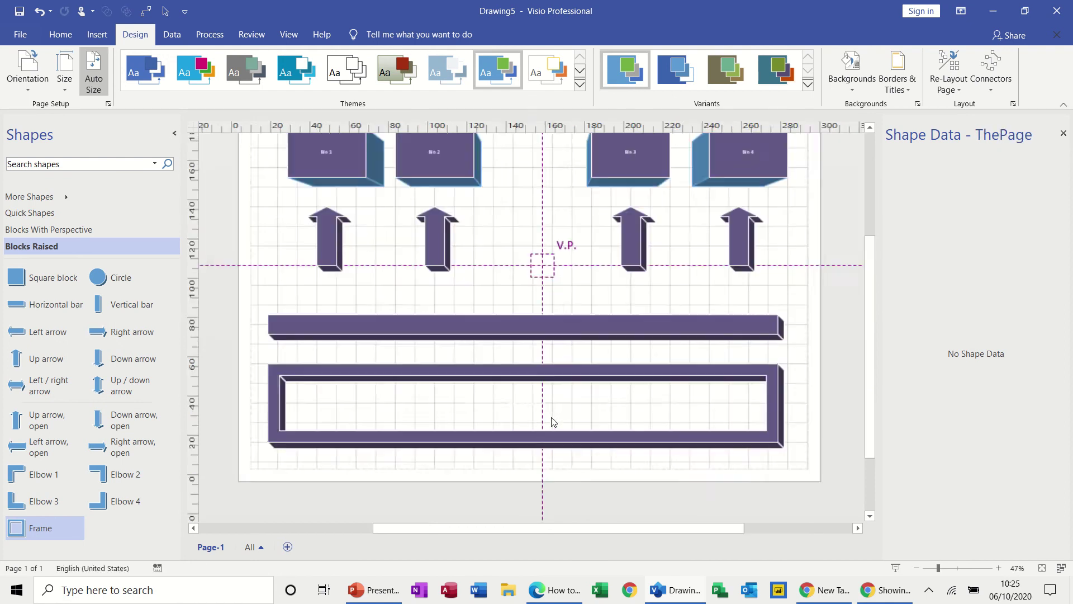
# Format the Waiting Area text at 48 pt in black
pyautogui.doubleClick(527, 481)
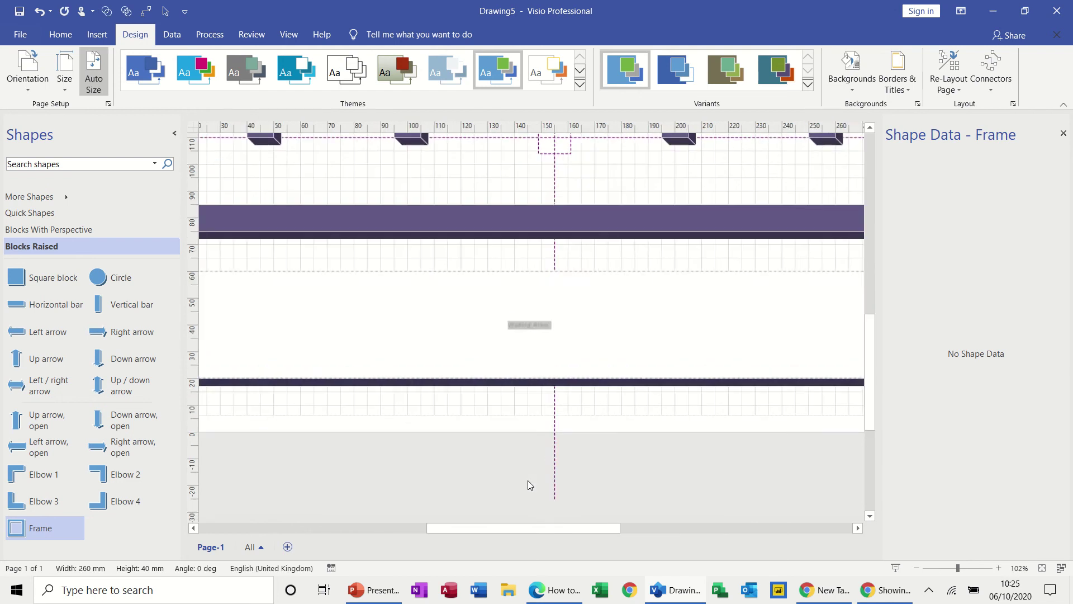
pyautogui.click(63, 36)
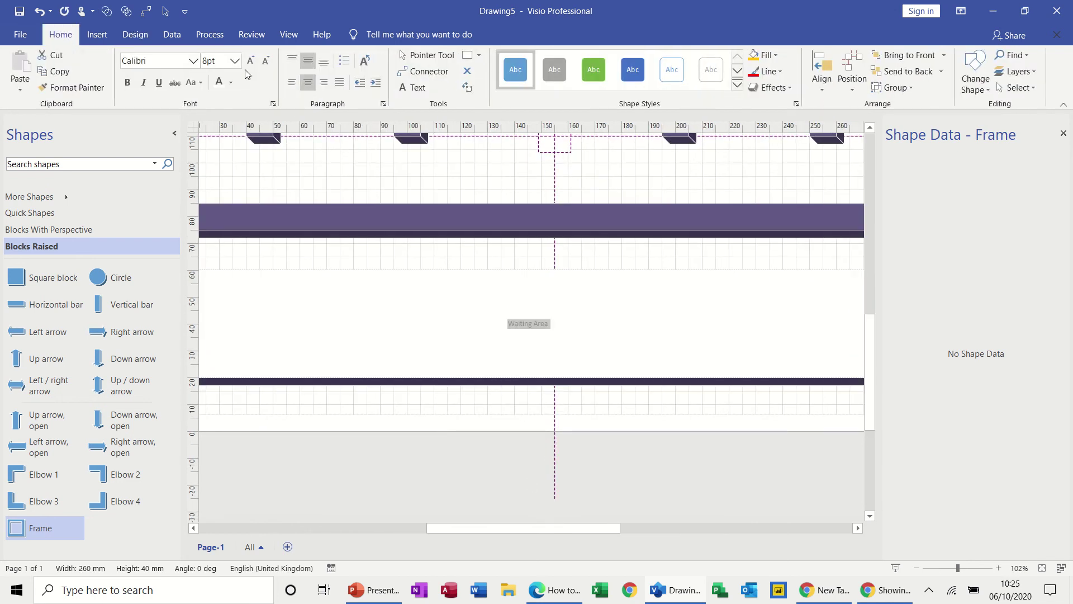
pyautogui.click(235, 62)
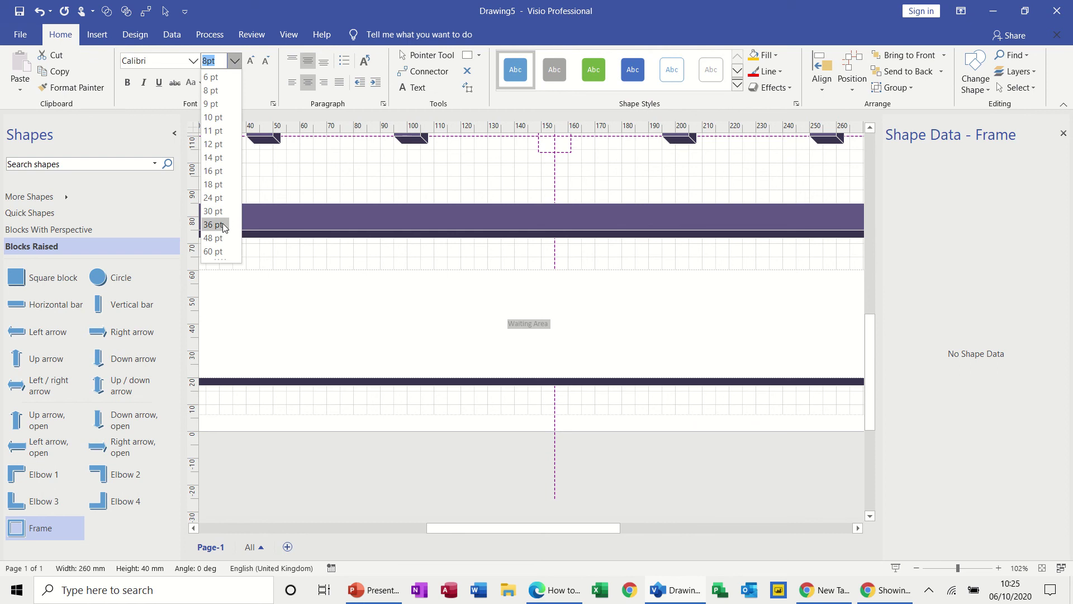
pyautogui.click(223, 238)
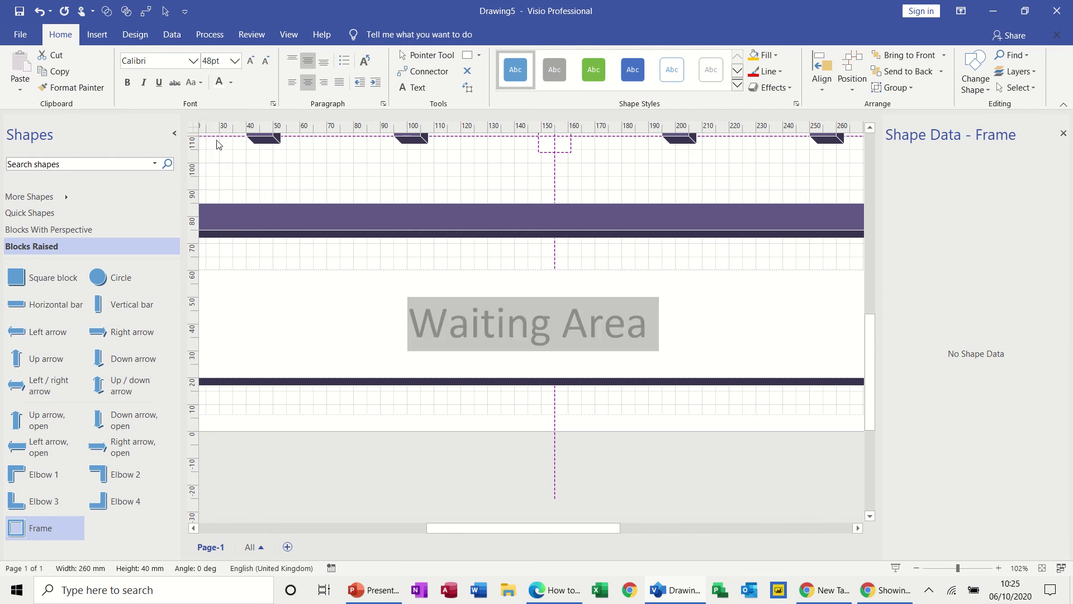
pyautogui.click(232, 83)
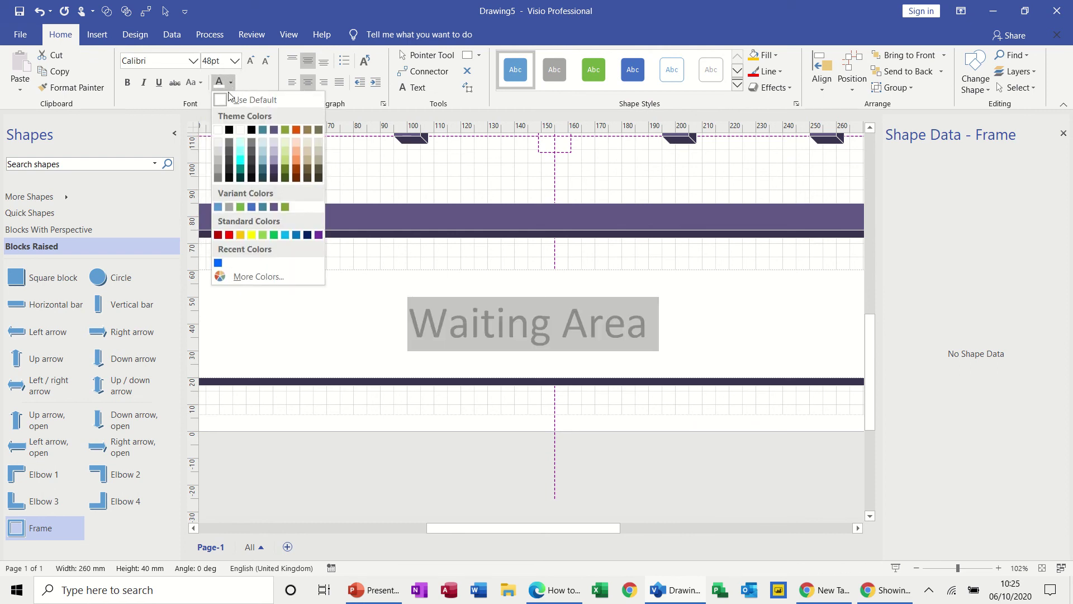
pyautogui.click(230, 131)
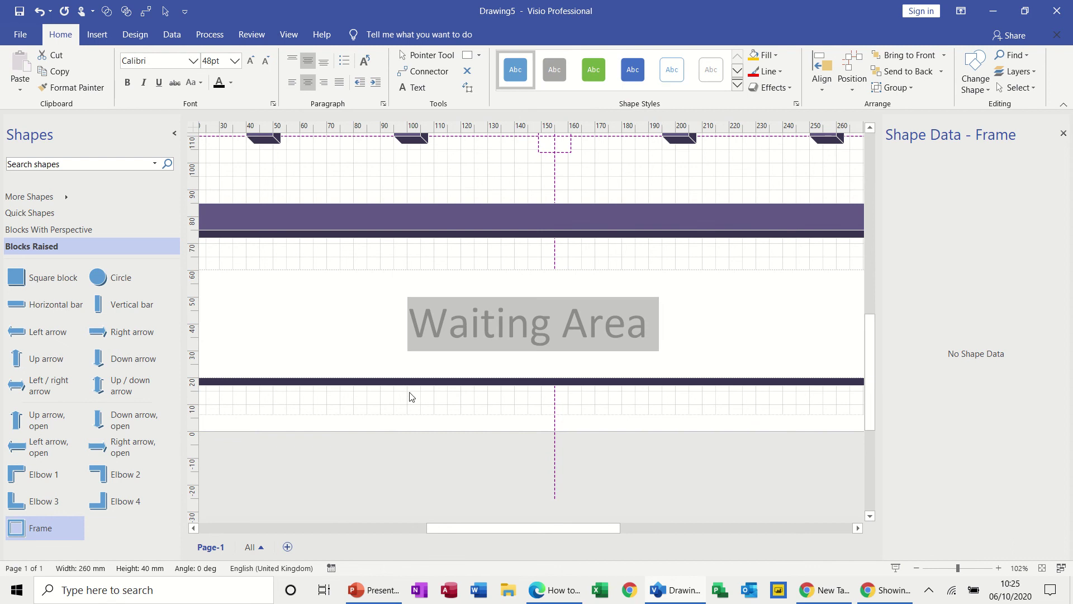
pyautogui.click(415, 404)
pyautogui.scroll(-5, 414, 405)
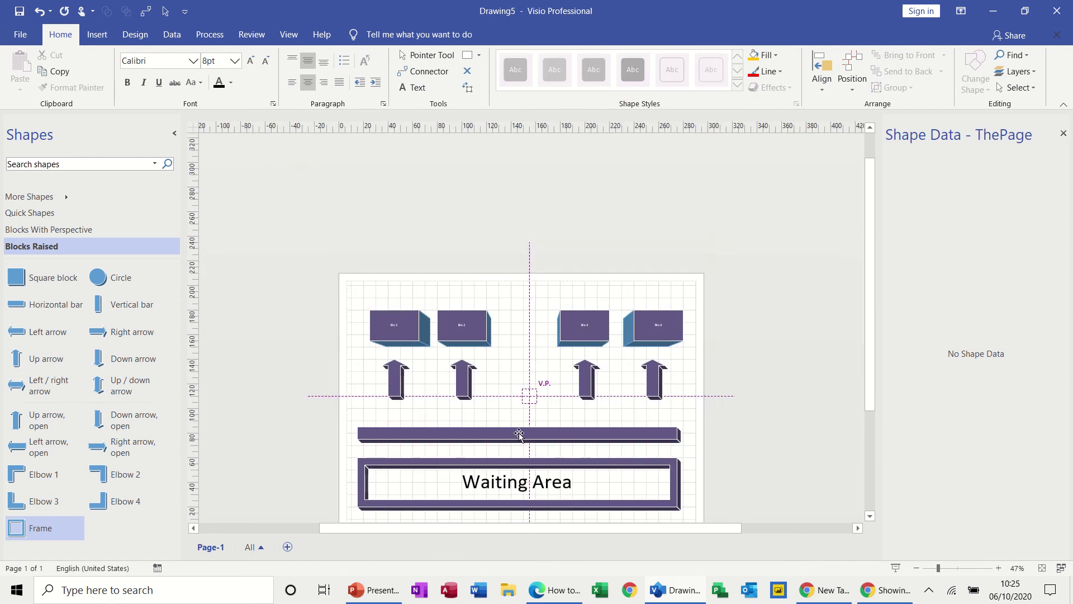
# Type 'Barrier' on the horizontal bar and enlarge the label to 30 pt
pyautogui.click(519, 434)
pyautogui.scroll(4, 519, 434)
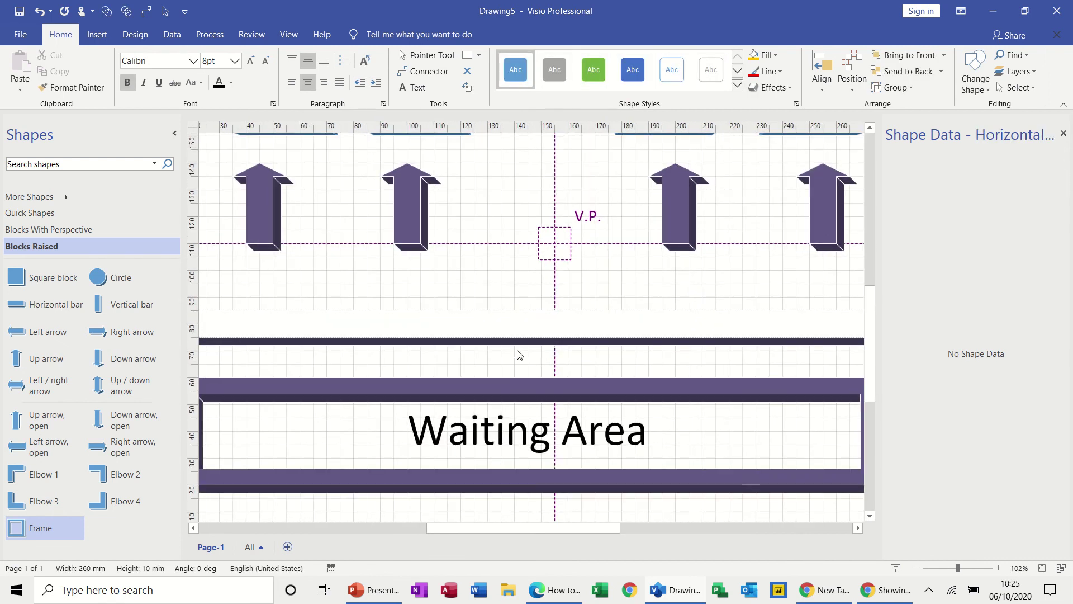
pyautogui.write('Barrier')
pyautogui.moveTo(545, 327); pyautogui.dragTo(522, 327)
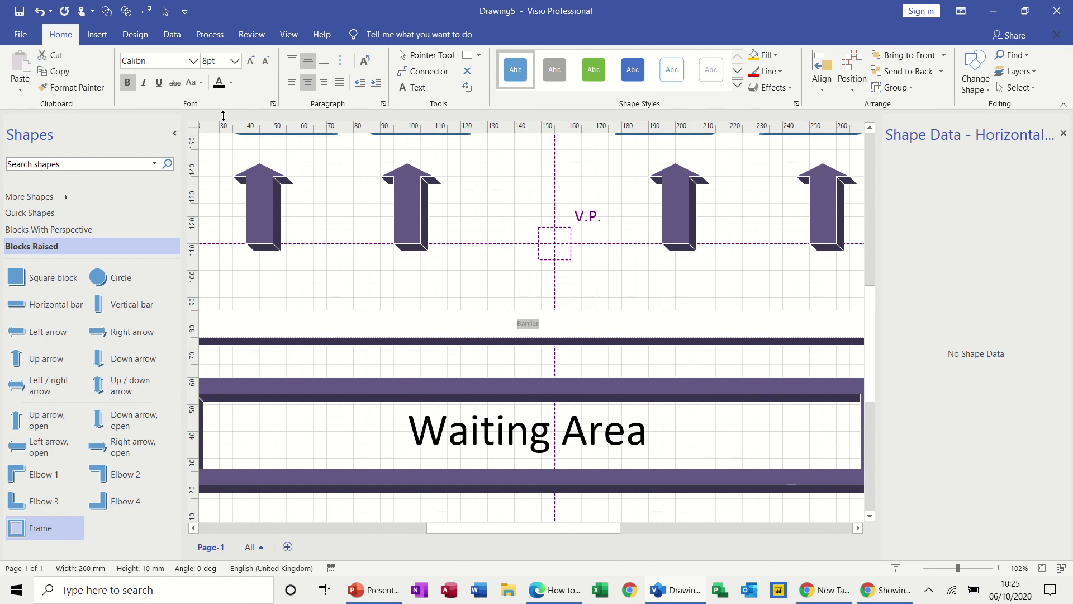
pyautogui.click(235, 61)
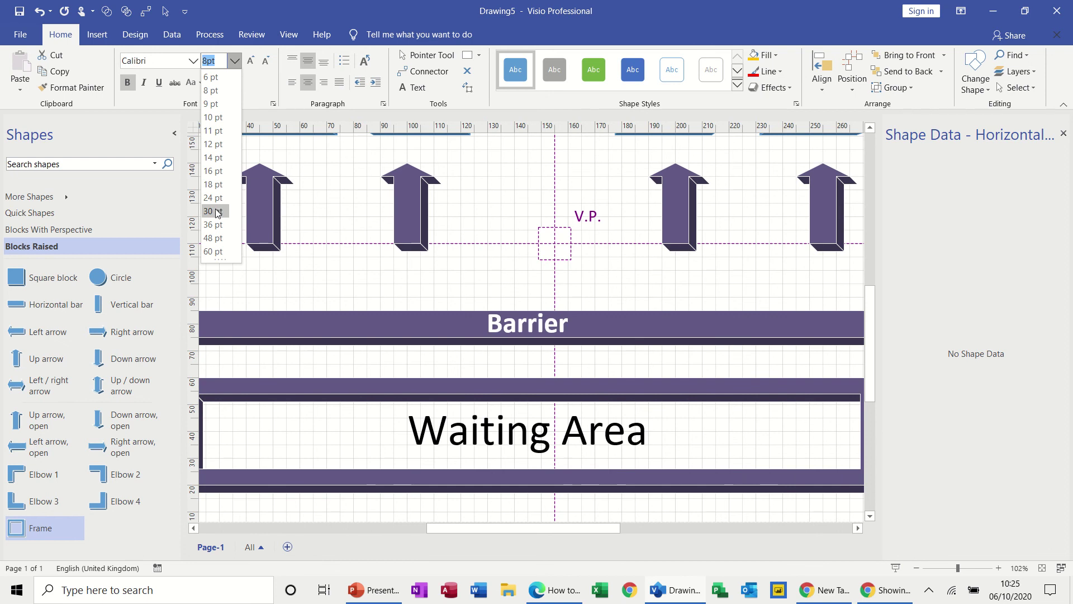
pyautogui.click(443, 307)
pyautogui.keyDown('ctrl'); pyautogui.scroll(-4, 527, 506); pyautogui.keyUp('ctrl')
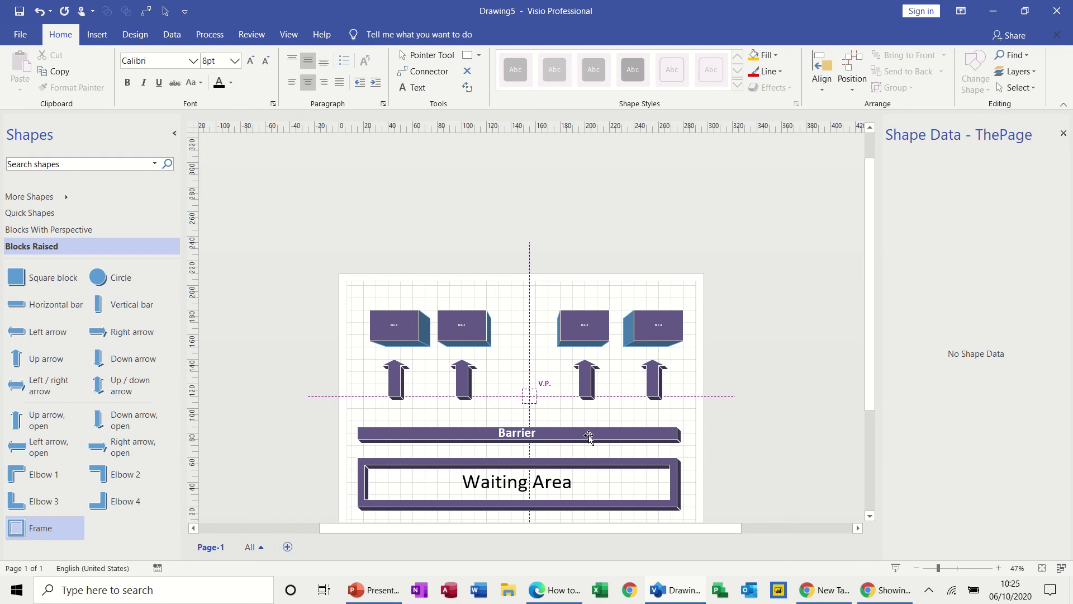
# Drag the V.P. marker left, then up, and finally centre it just above the Barrier bar
pyautogui.click(534, 398)
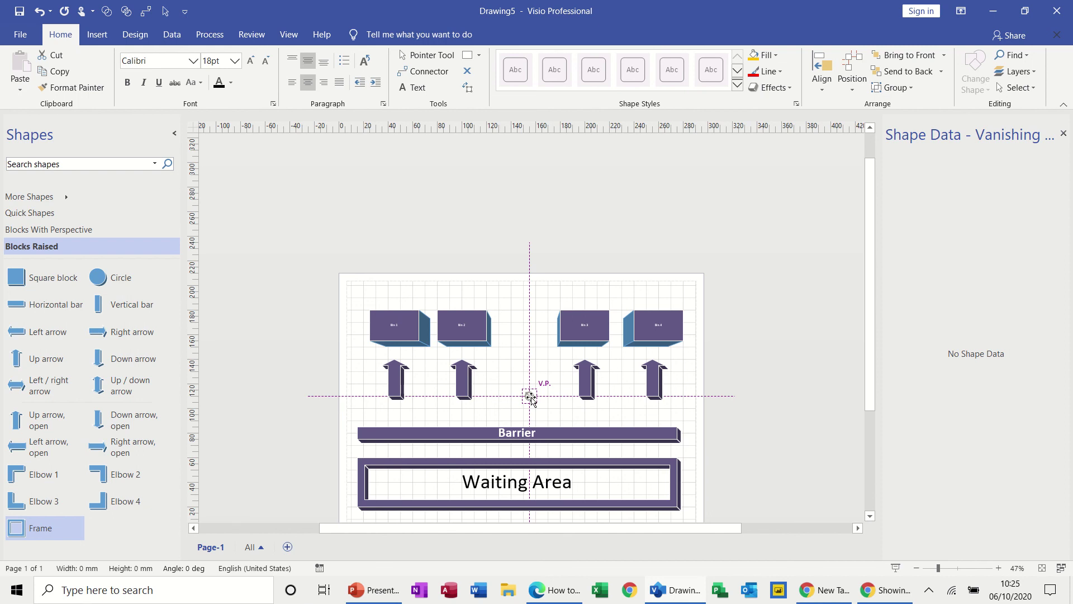
pyautogui.moveTo(531, 399); pyautogui.dragTo(425, 410)
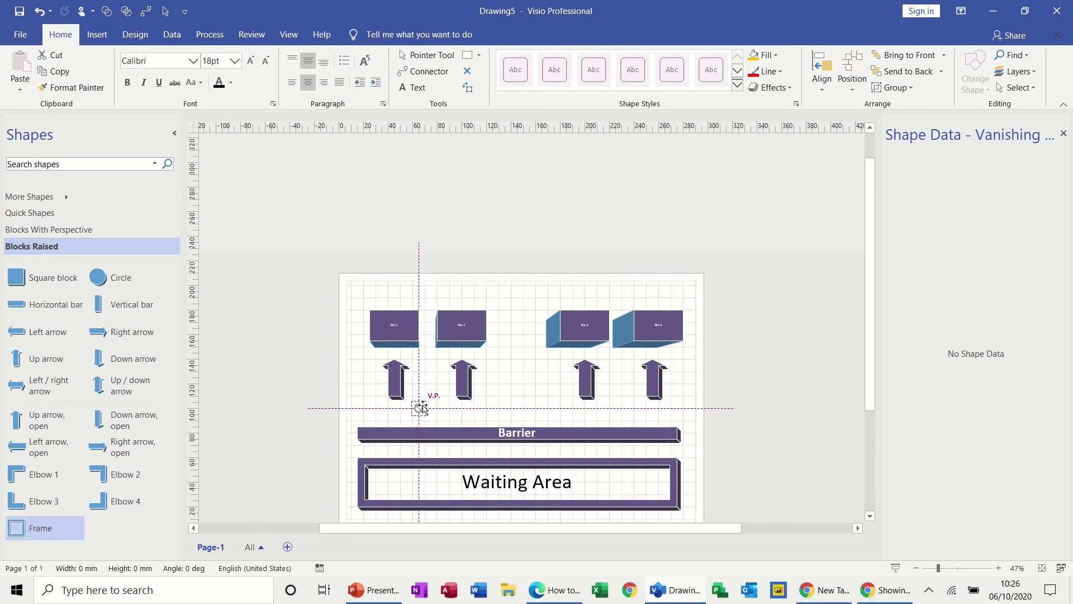
pyautogui.moveTo(421, 409)
pyautogui.mouseDown()
pyautogui.moveTo(434, 192)
pyautogui.moveTo(335, 201)
pyautogui.mouseUp()
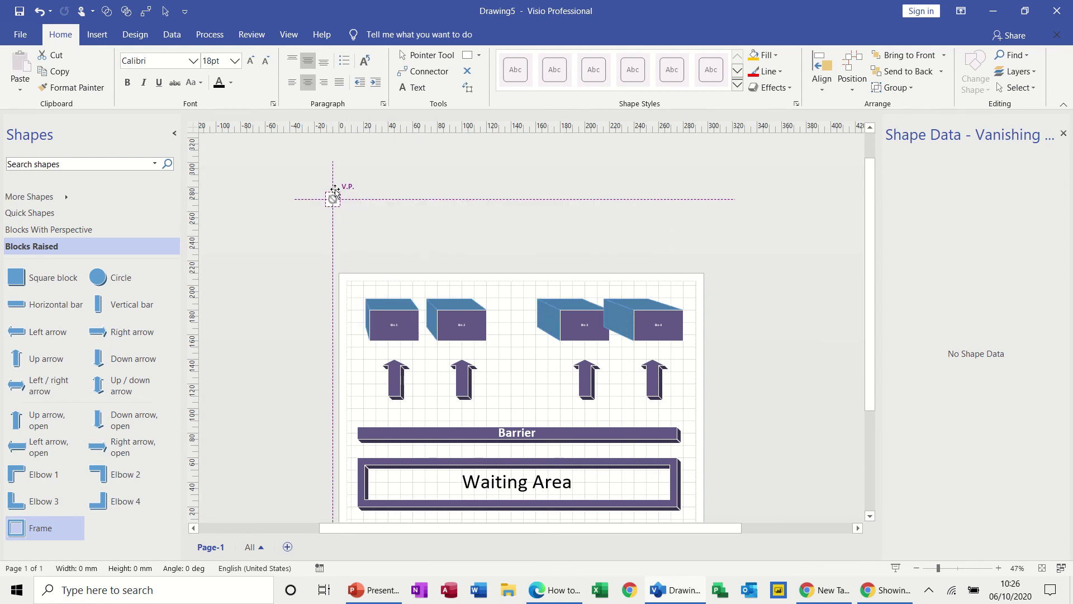
pyautogui.moveTo(337, 199)
pyautogui.mouseDown()
pyautogui.moveTo(514, 314)
pyautogui.moveTo(519, 398)
pyautogui.mouseUp()
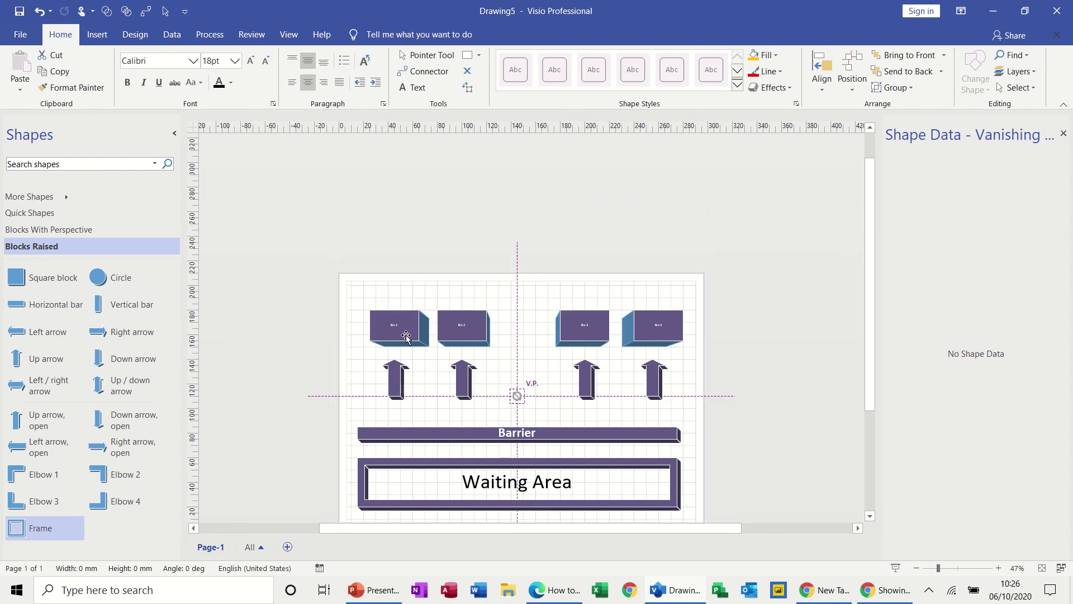
# Move the second bin block's vanishing point along the horizon and set its Depth to 40%
pyautogui.click(459, 369)
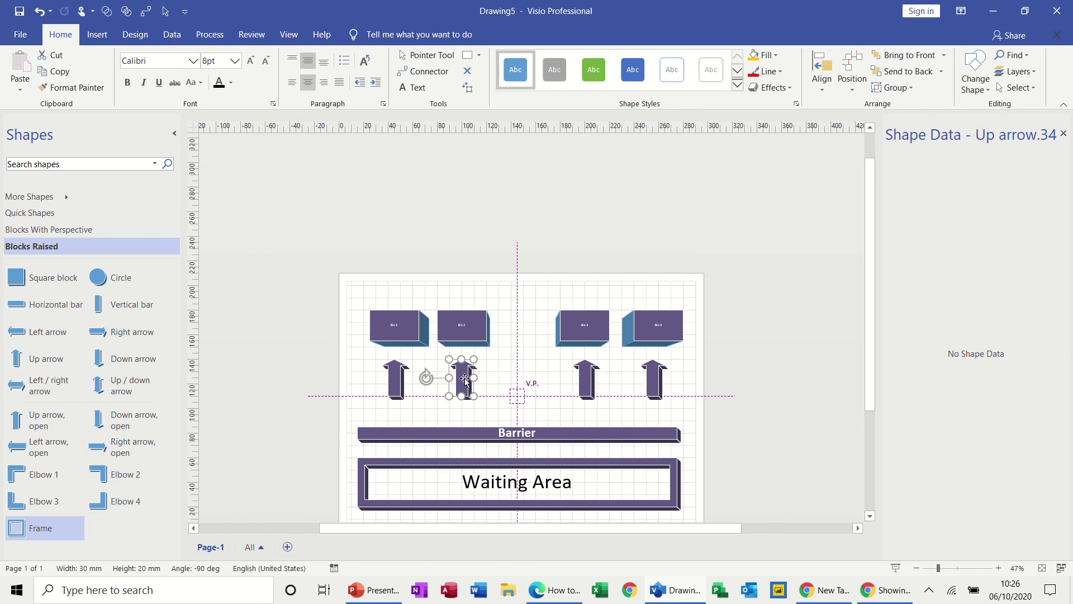
pyautogui.click(477, 325)
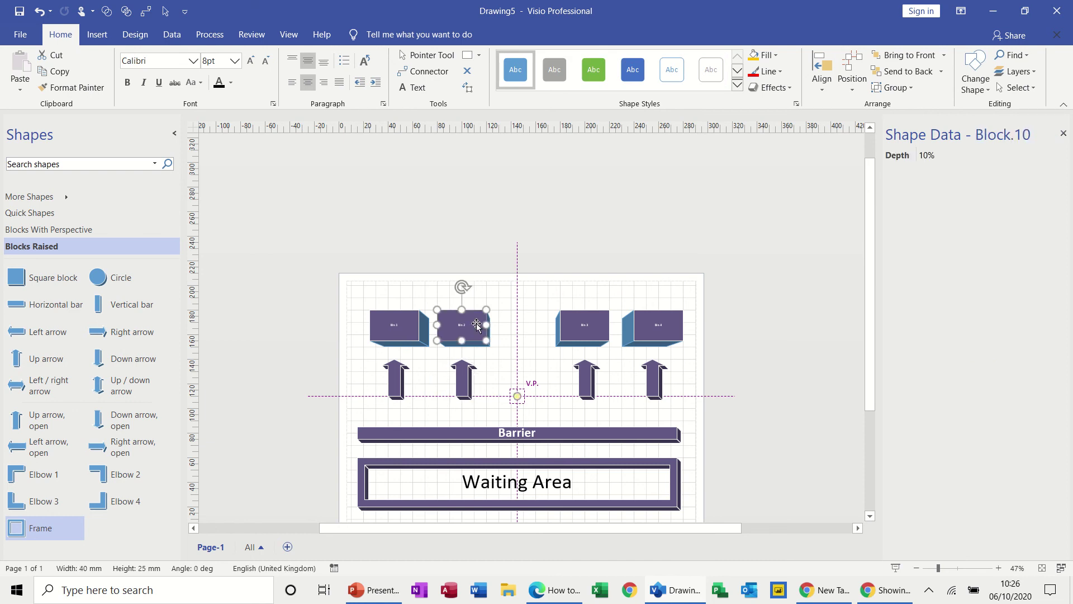
pyautogui.moveTo(517, 396); pyautogui.dragTo(566, 353)
pyautogui.moveTo(533, 322)
pyautogui.mouseDown()
pyautogui.moveTo(503, 292)
pyautogui.moveTo(517, 395)
pyautogui.mouseUp()
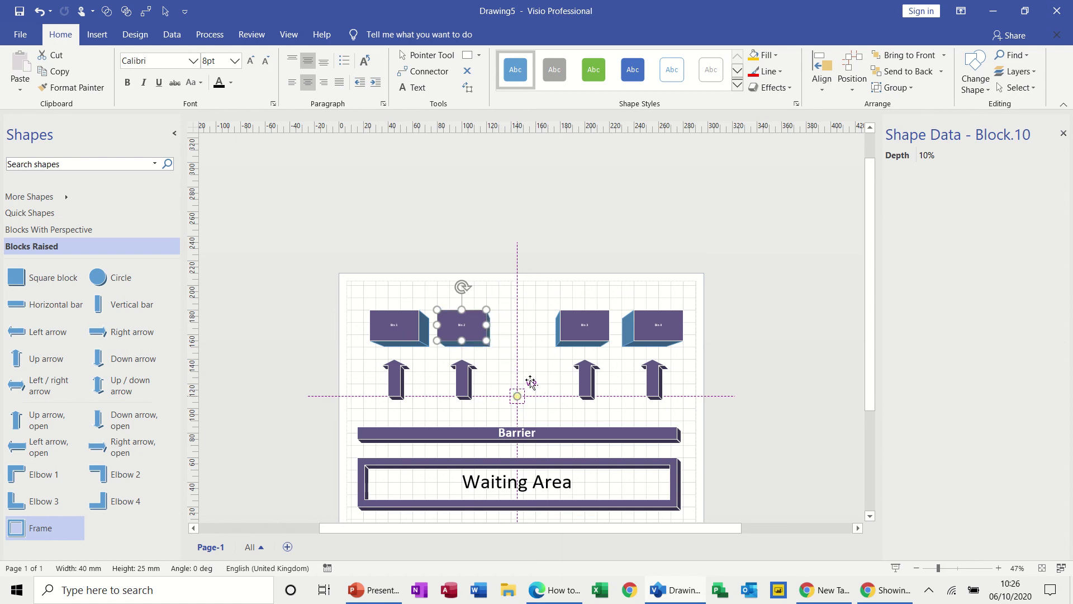
pyautogui.click(940, 156)
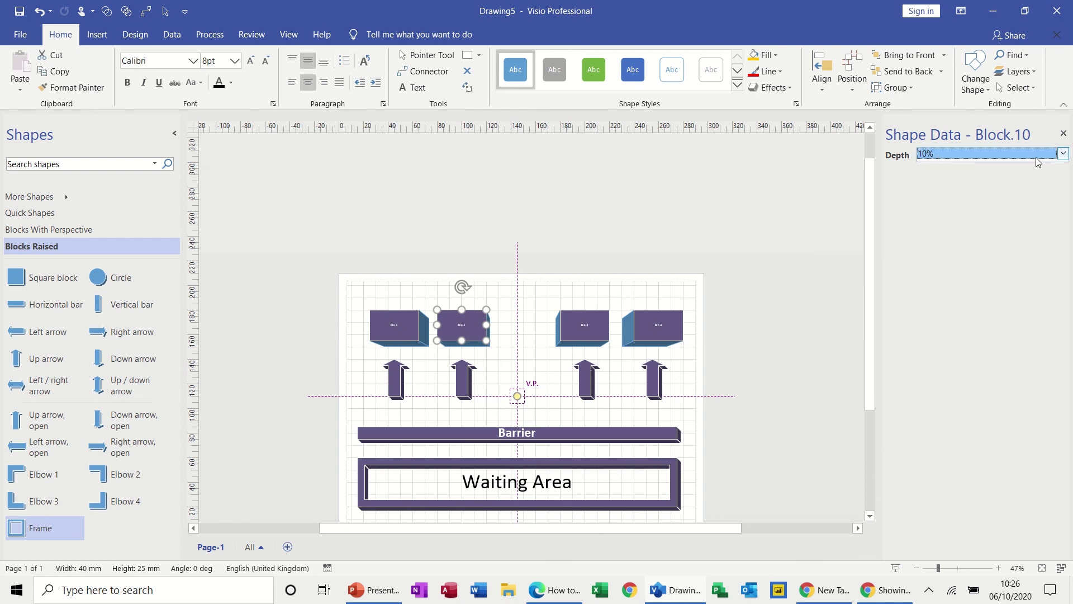
pyautogui.click(1064, 155)
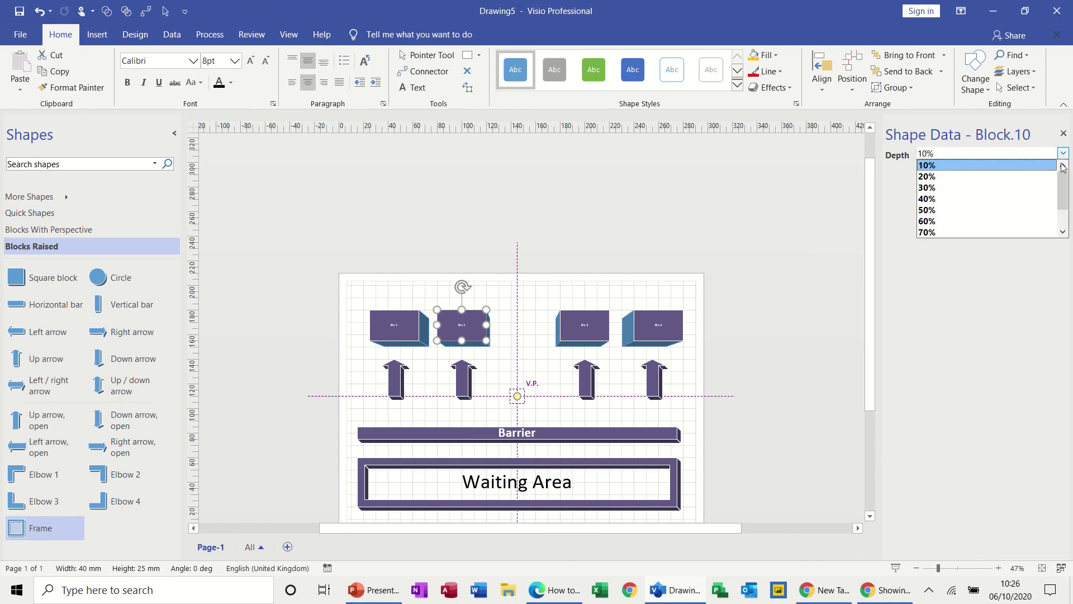
pyautogui.click(996, 200)
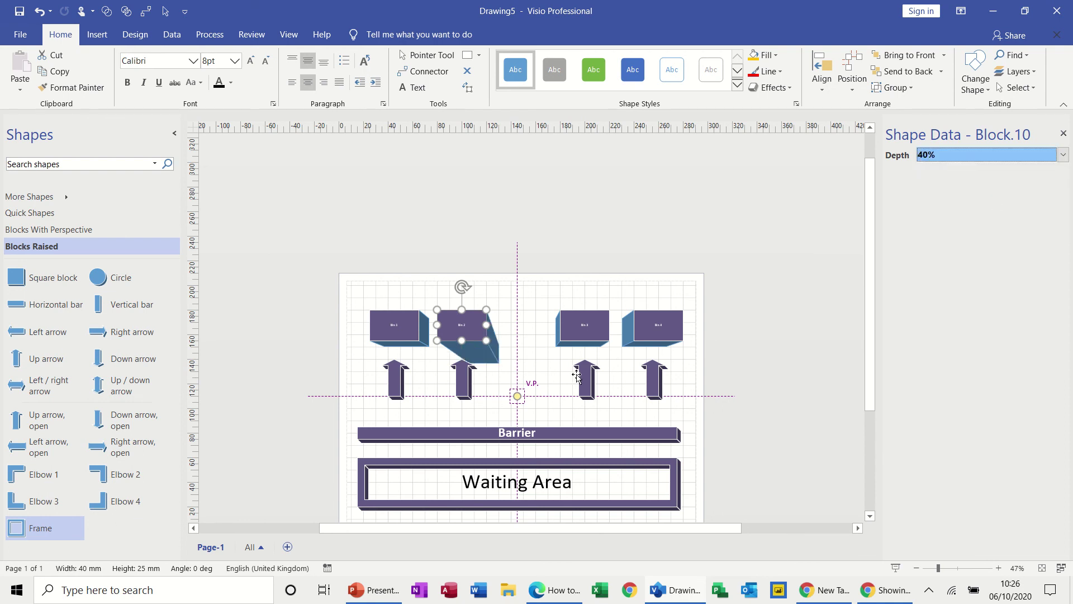
# Swing the block's 3-D side up and back down, then return its Depth to 10%
pyautogui.moveTo(518, 396); pyautogui.dragTo(530, 267)
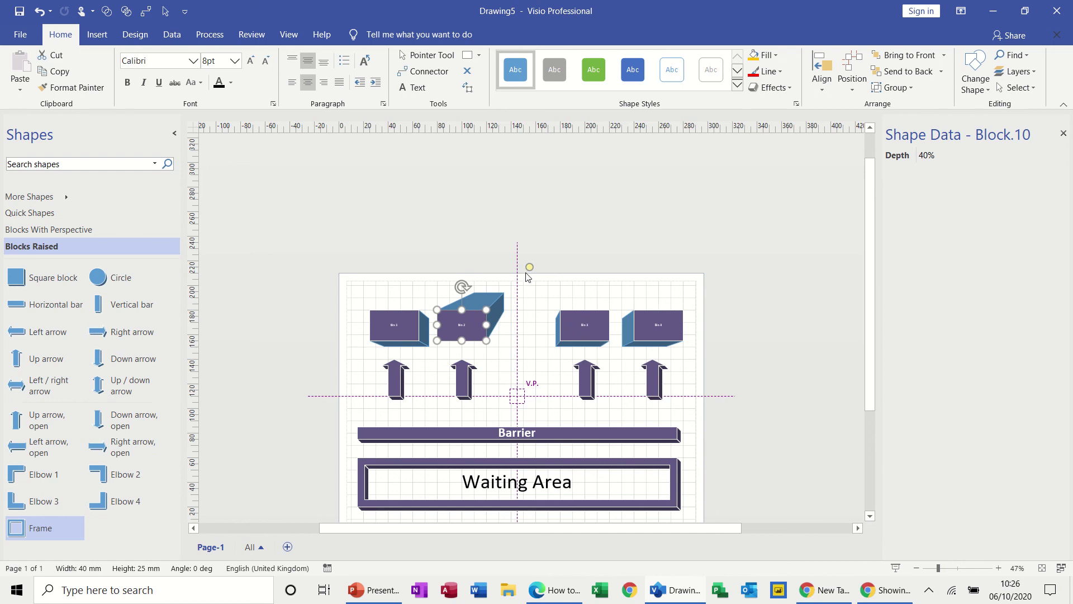
pyautogui.moveTo(530, 266); pyautogui.dragTo(517, 396)
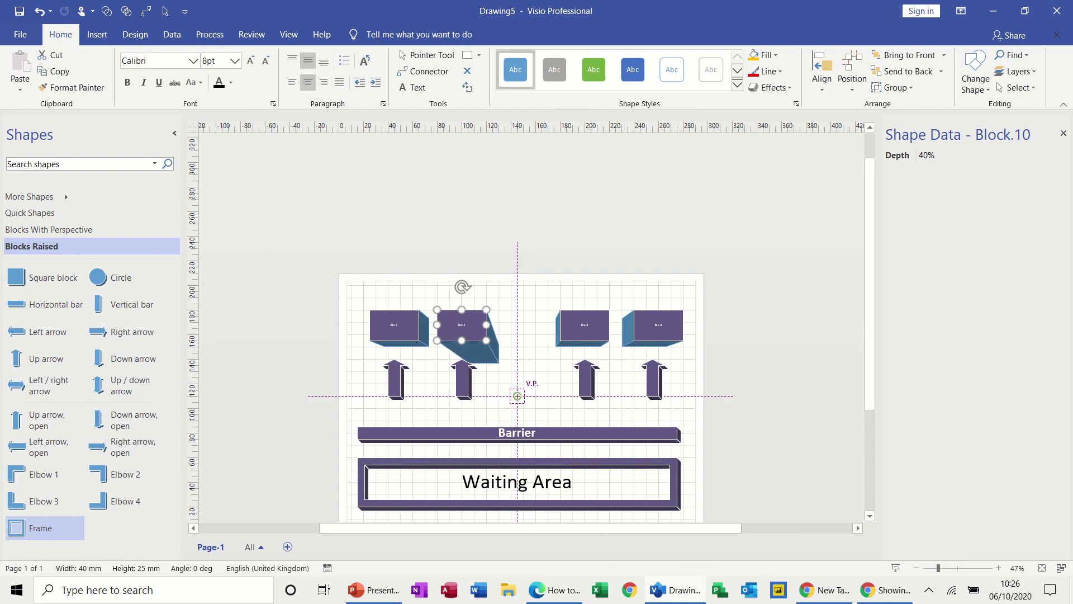
pyautogui.click(956, 161)
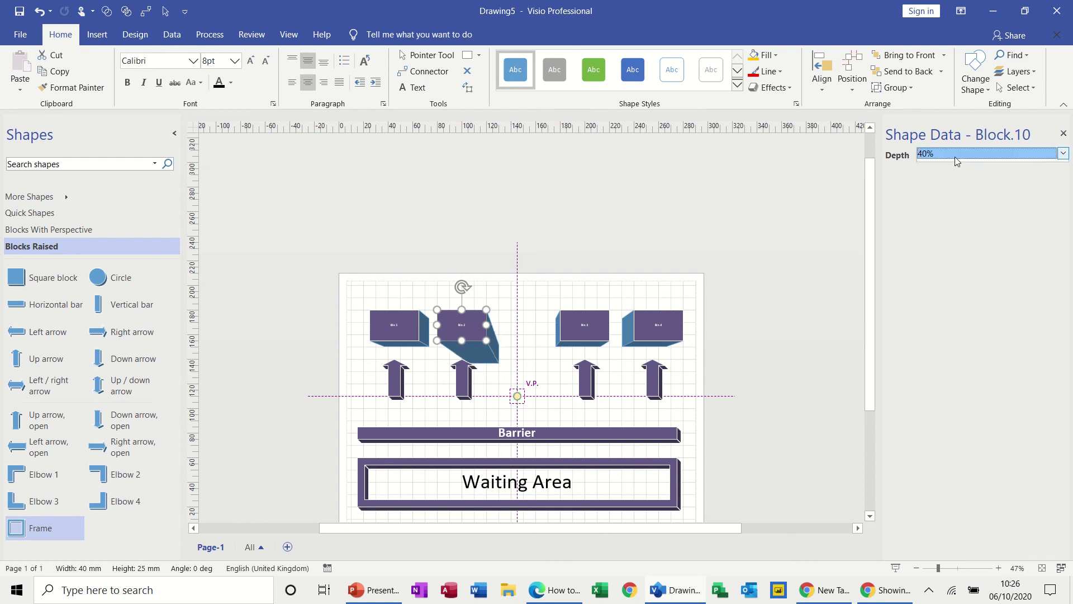
pyautogui.click(1063, 154)
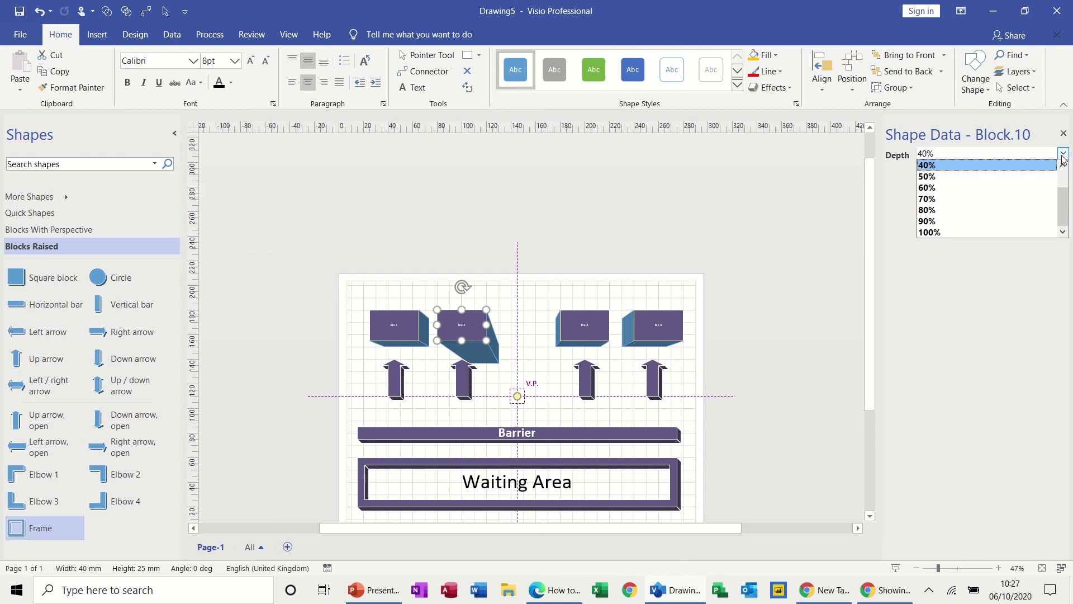
pyautogui.click(1065, 166)
pyautogui.click(1065, 167)
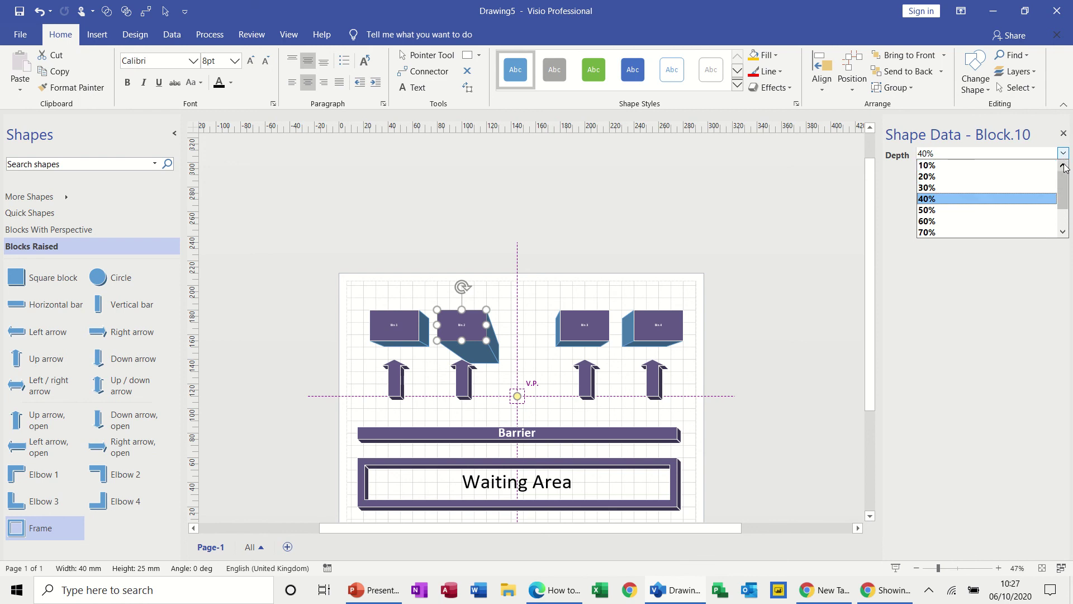
pyautogui.click(1026, 169)
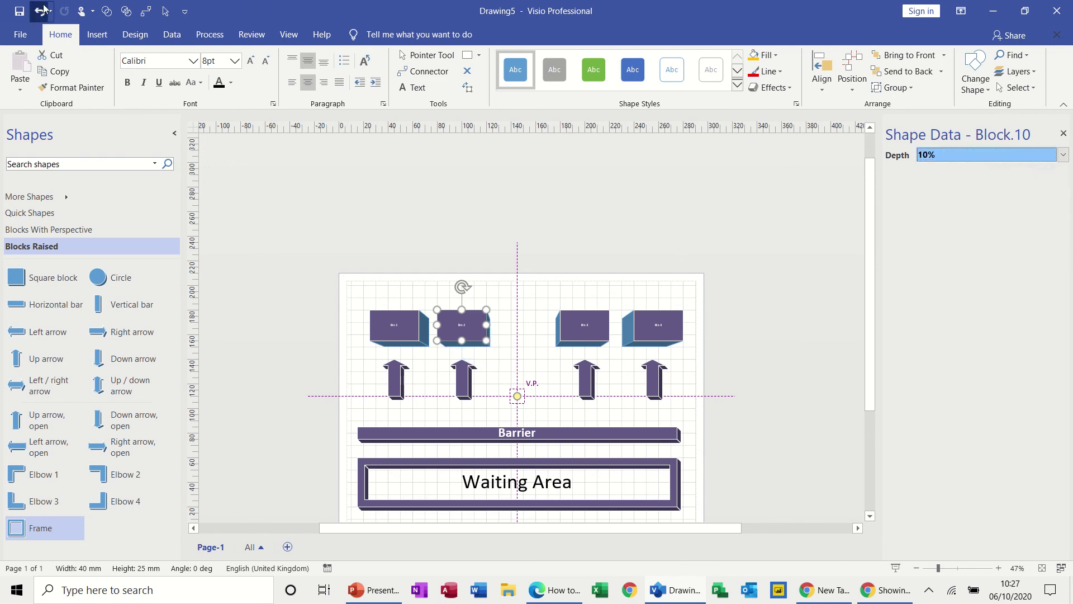
pyautogui.click(94, 35)
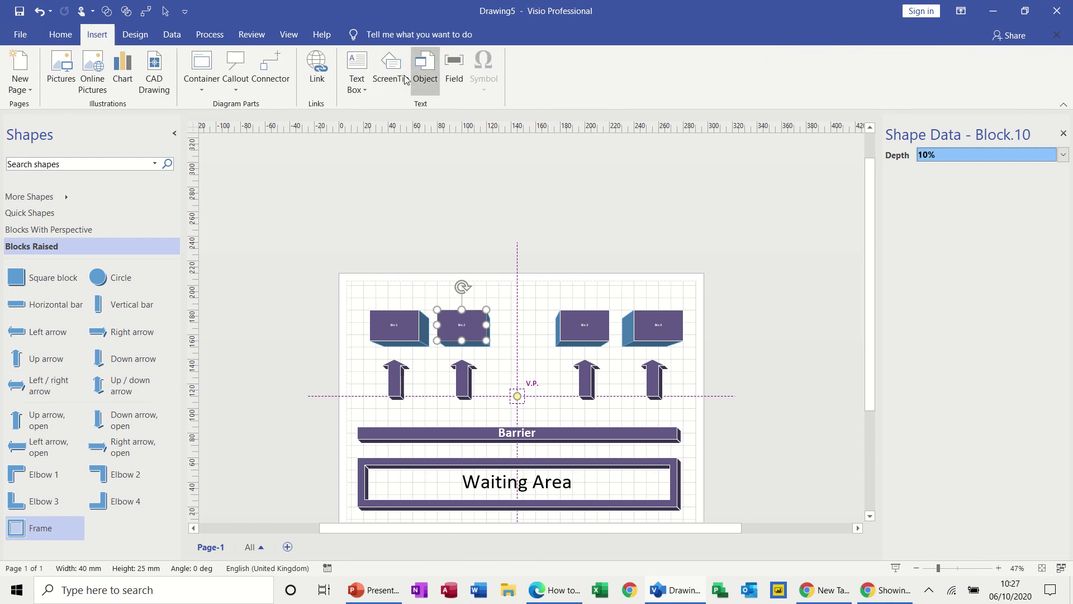
# Apply the World background and check it on the VBackground-1 page before returning to Page-1
pyautogui.click(141, 38)
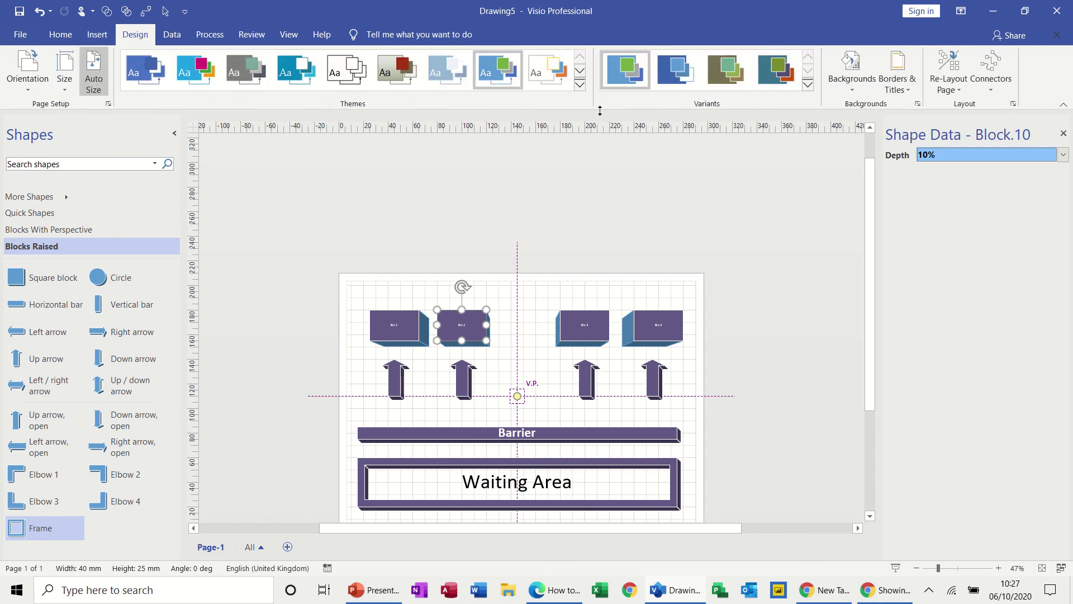
pyautogui.click(847, 85)
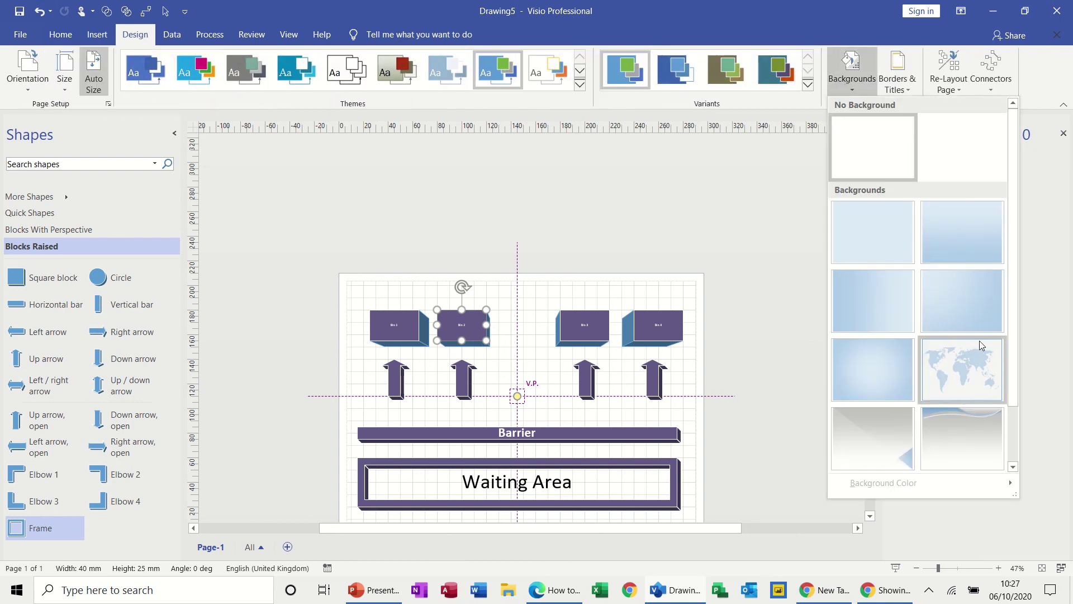
pyautogui.click(983, 363)
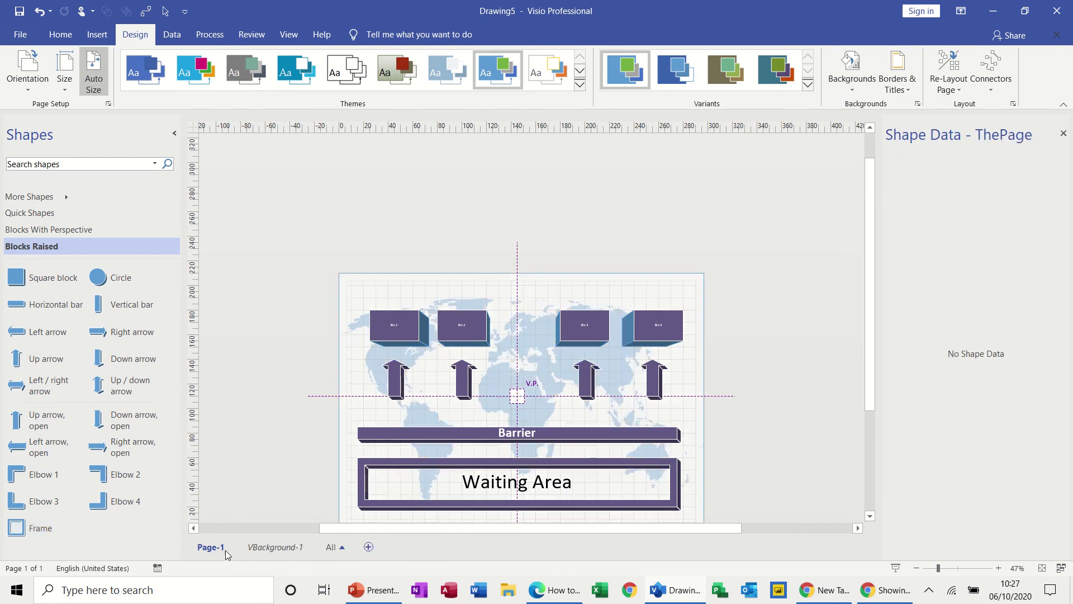
pyautogui.click(260, 549)
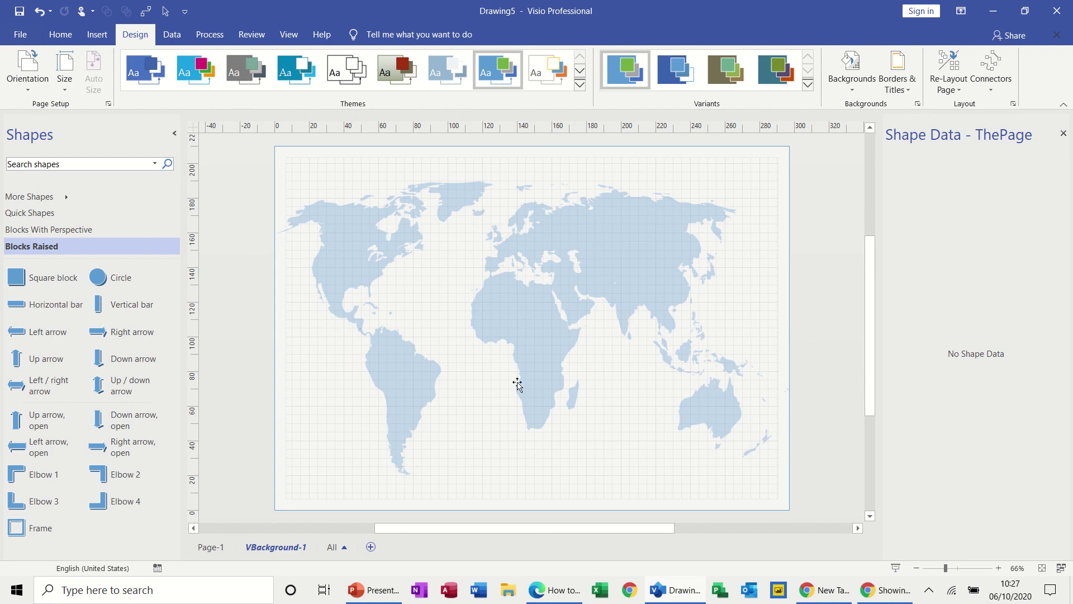
pyautogui.click(221, 551)
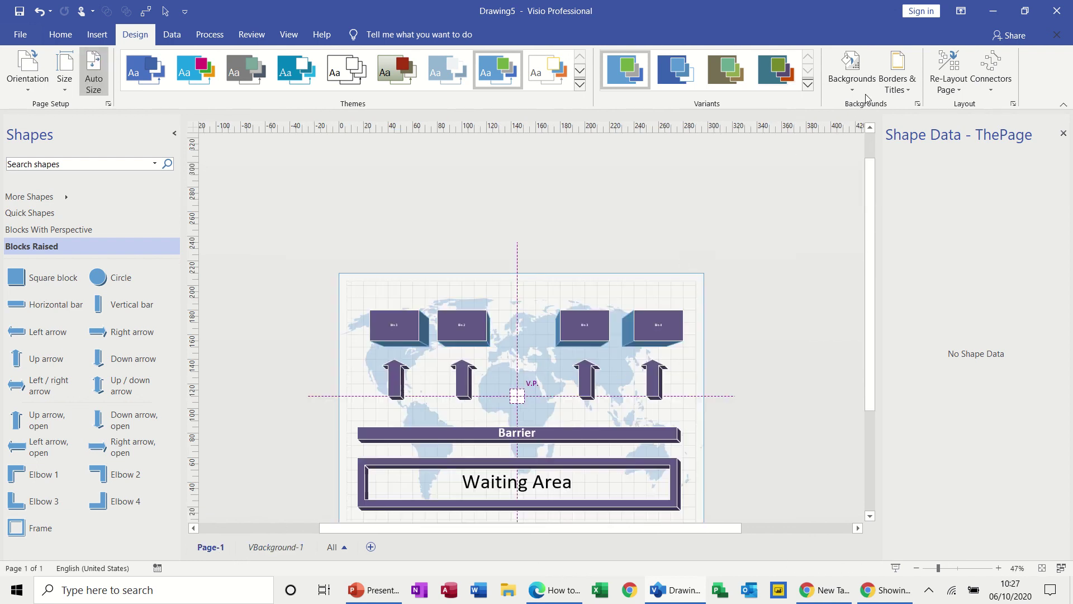
# Add the first blue Borders & Titles style with the date to the page
pyautogui.click(895, 78)
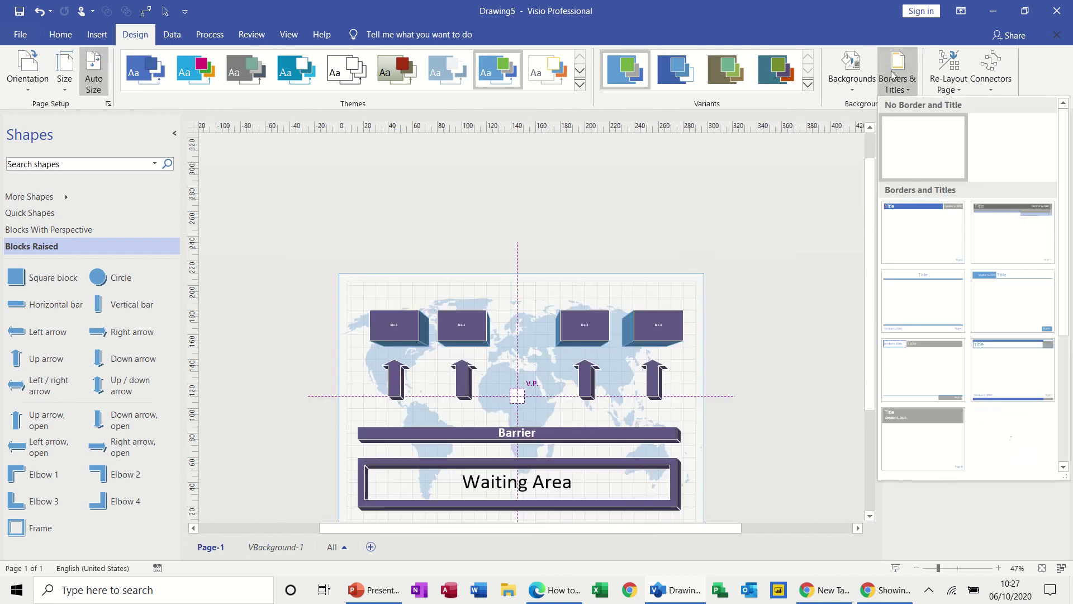
pyautogui.click(915, 228)
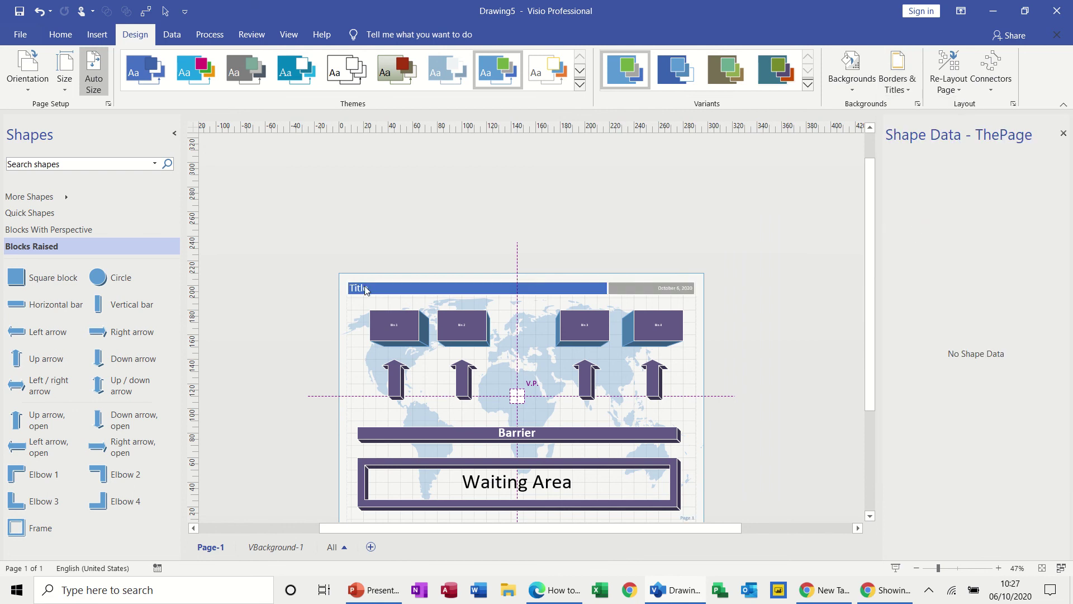
pyautogui.click(279, 551)
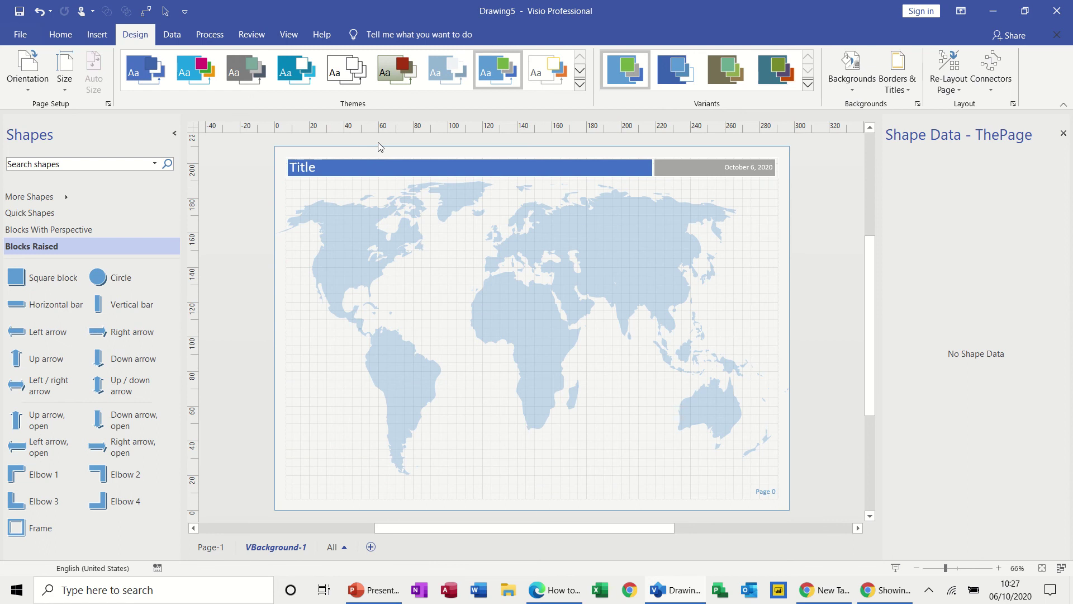
# Change the title text on VBackground-1 to 'Voting Process' and return to Page-1
pyautogui.doubleClick(338, 167)
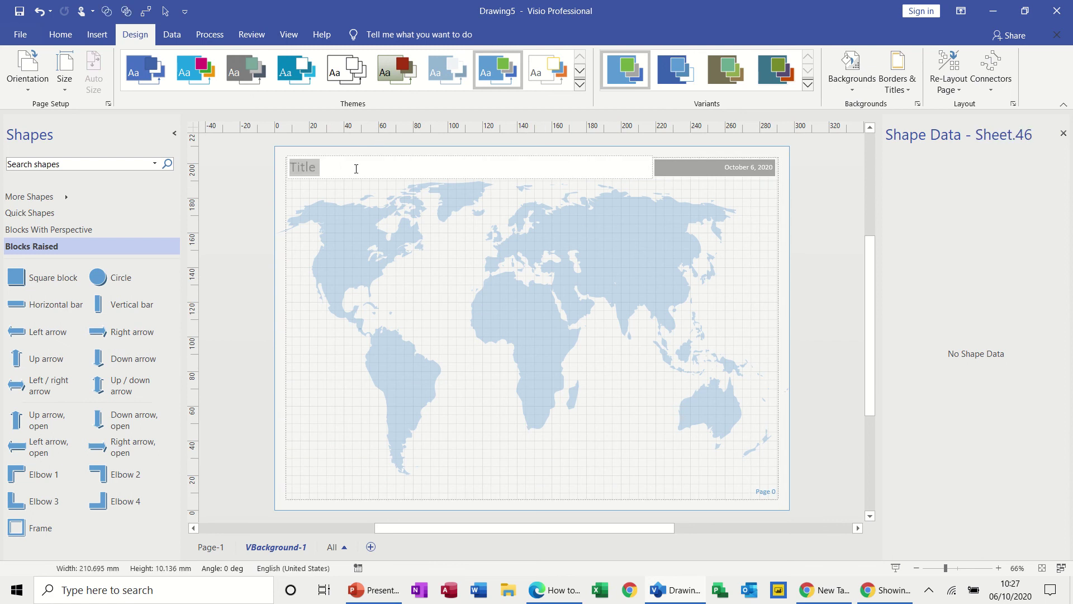
pyautogui.write('Voting')
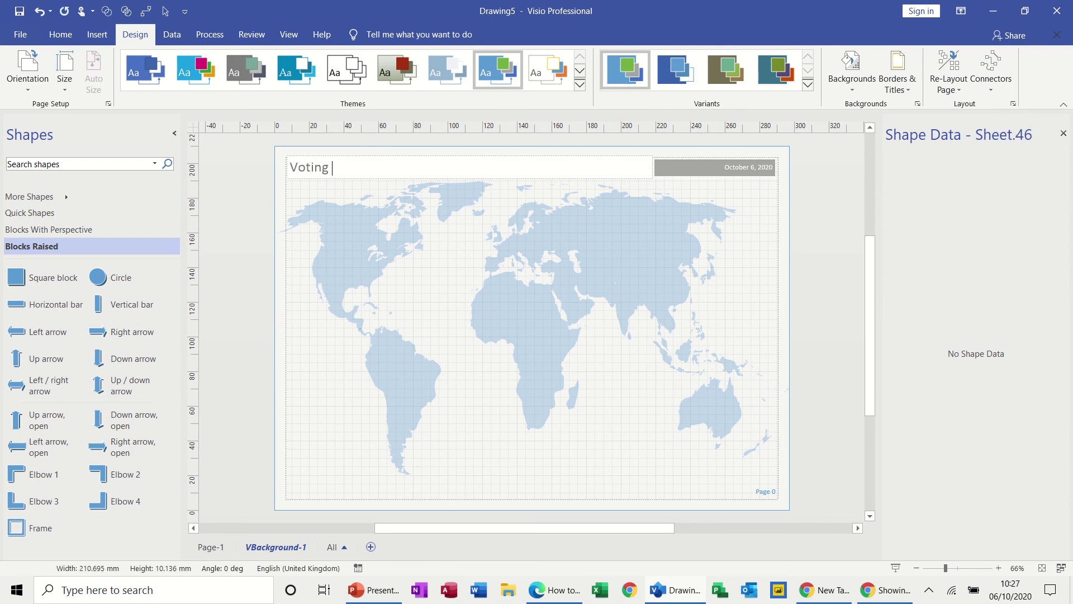
pyautogui.write(' Process')
pyautogui.click(315, 375)
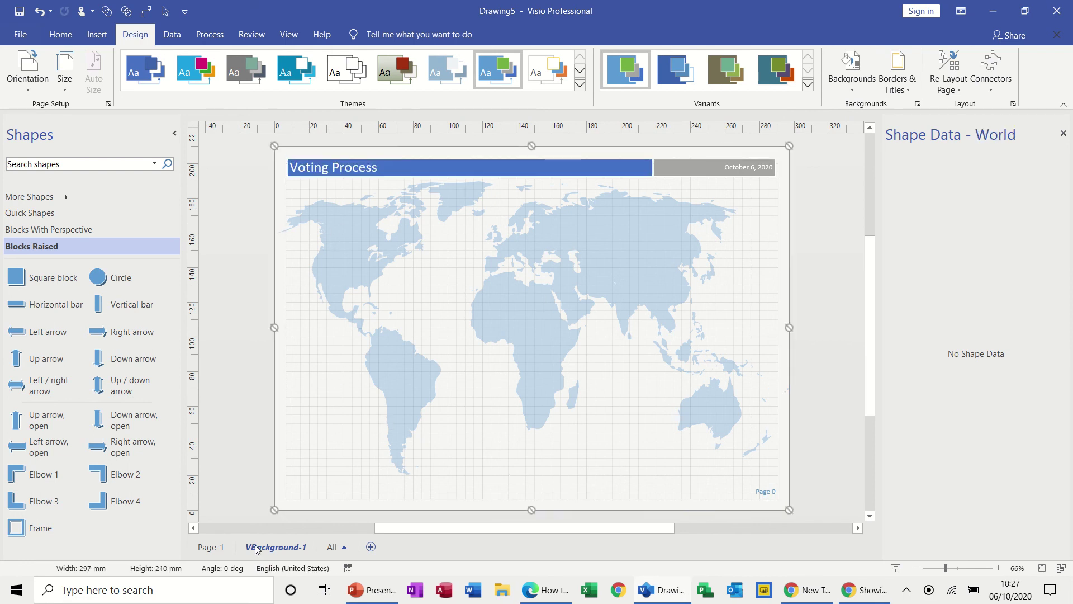
pyautogui.click(211, 548)
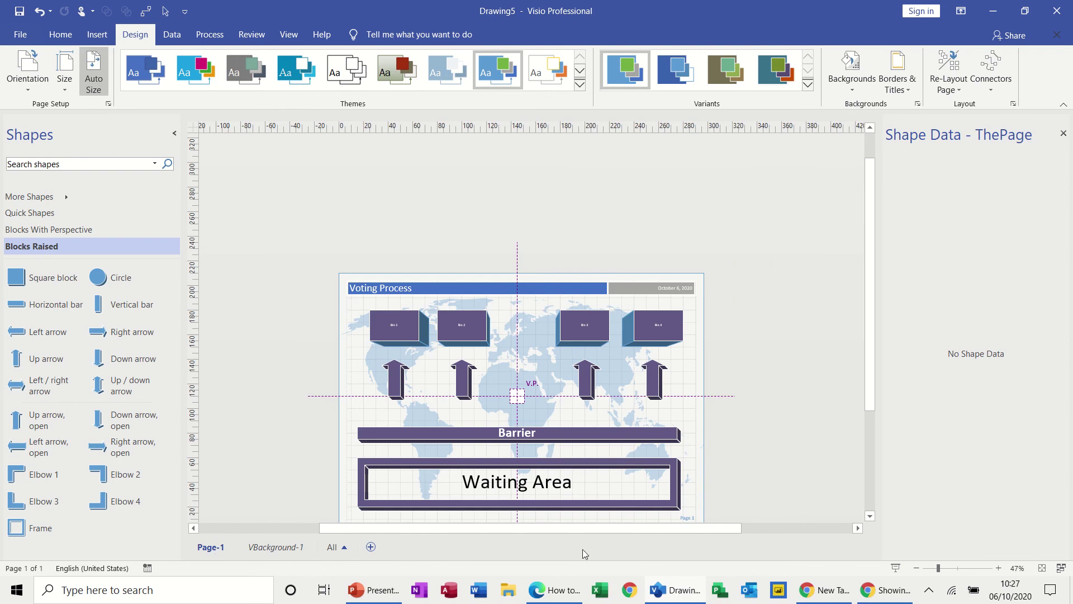